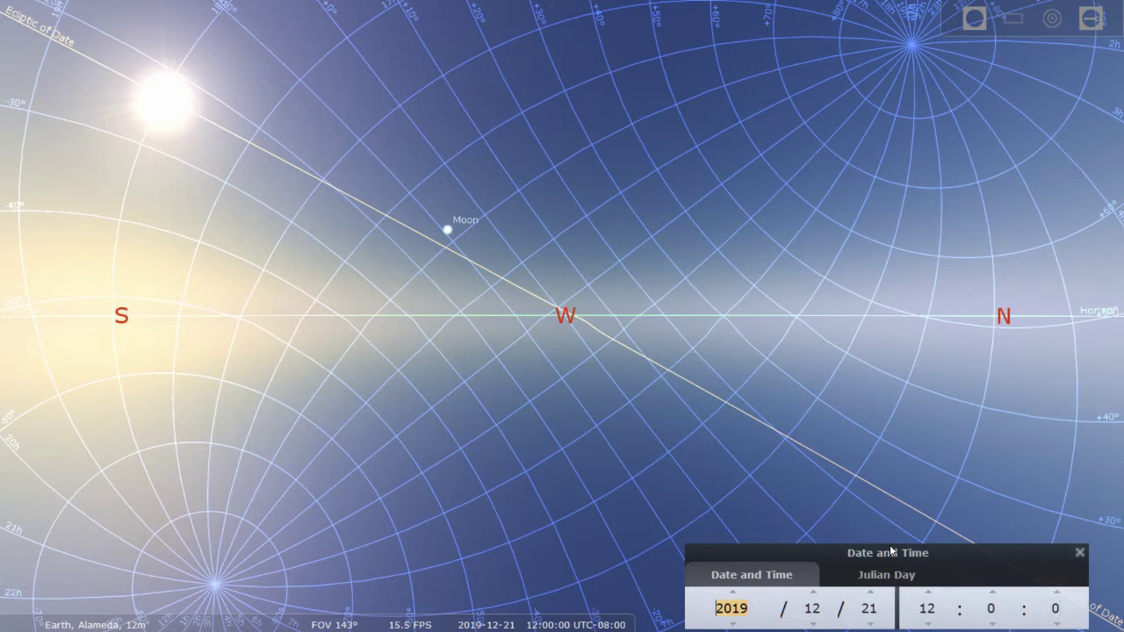
Hide and restore the equatorial grid, then show and hide the ground landscape
mouse_move(175, 618)
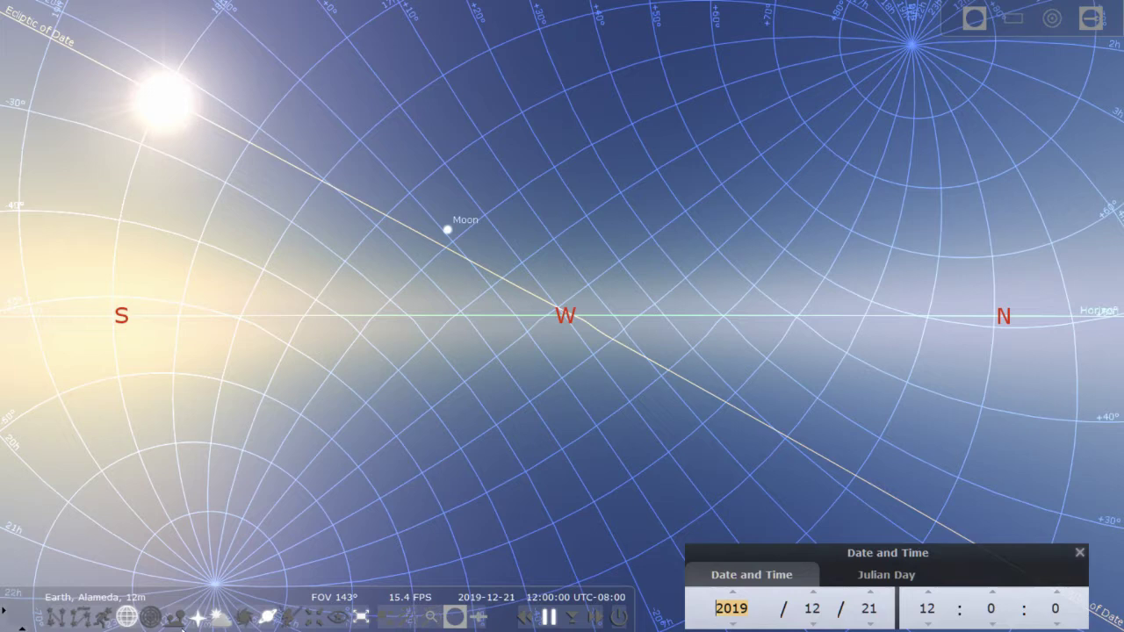
click(124, 621)
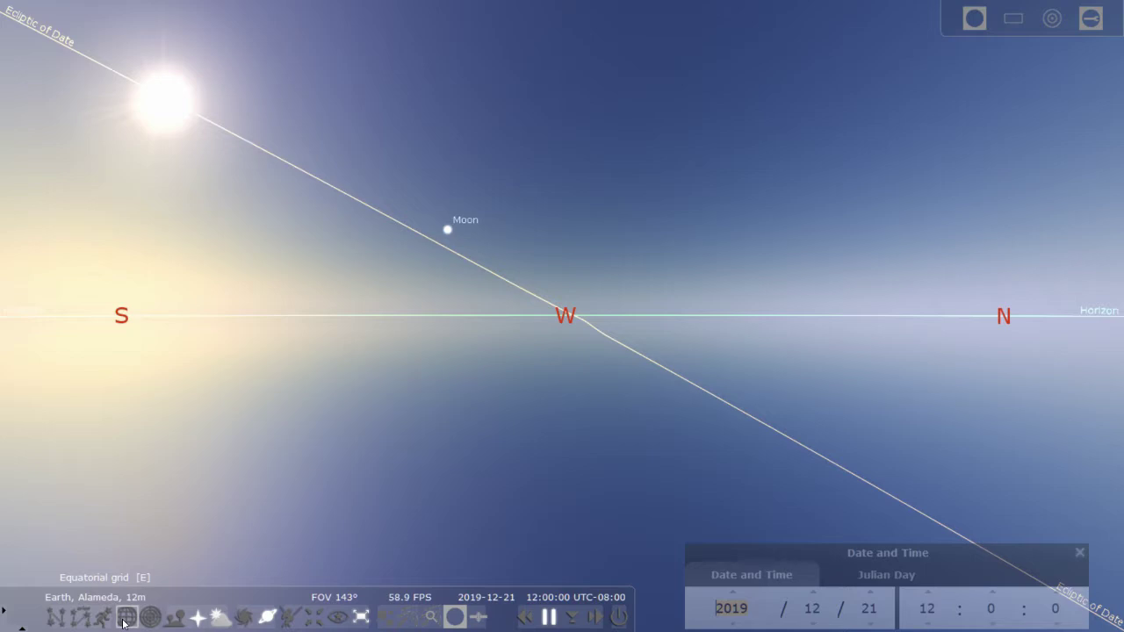
click(124, 621)
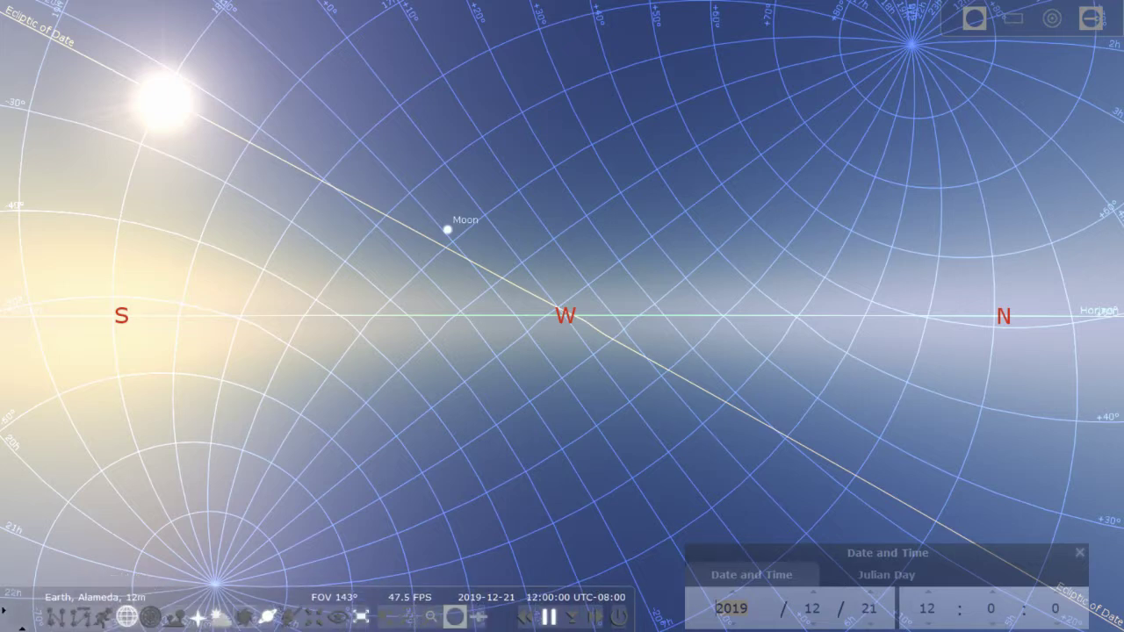
click(178, 621)
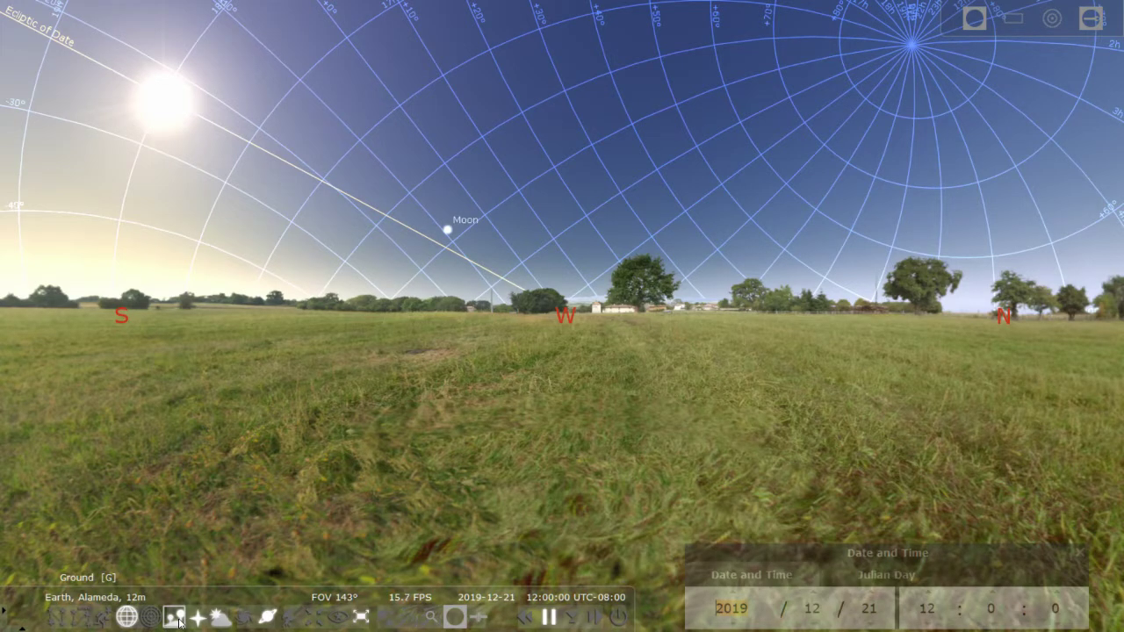
click(177, 621)
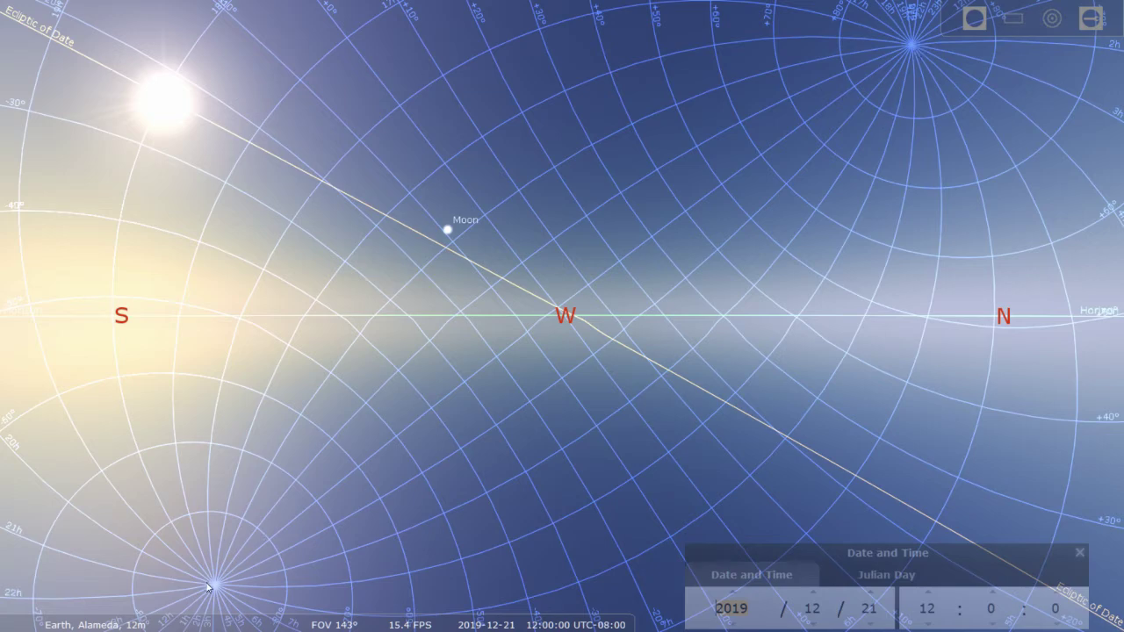
Adjust the time fields so the clock reads 2019/12/21 at 12:00:00
scroll(564, 314, up, 3)
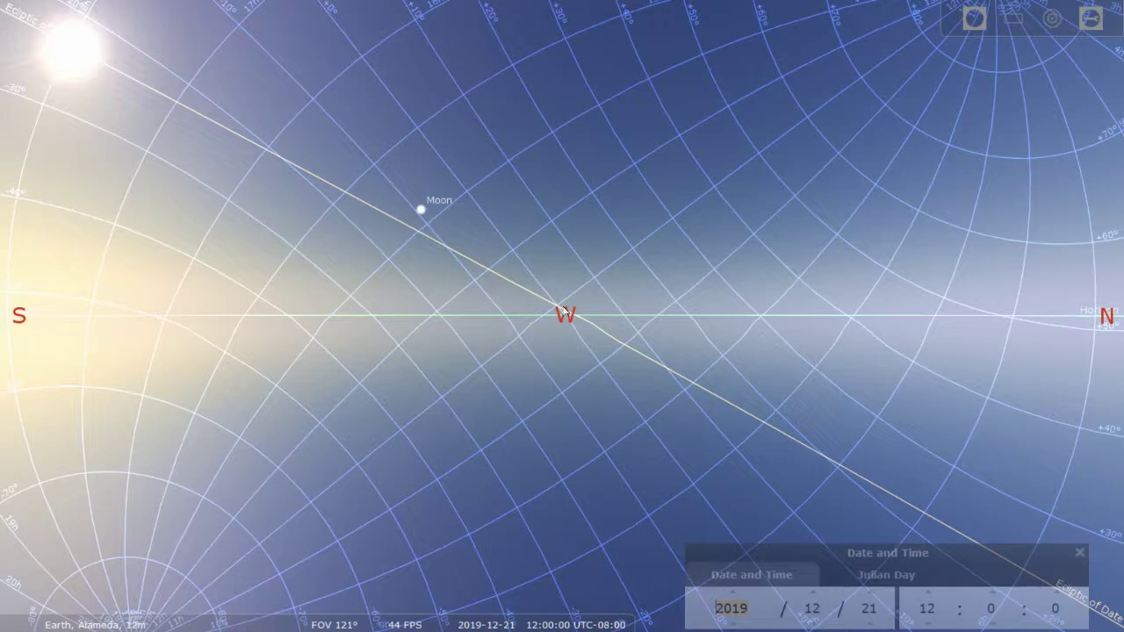
scroll(565, 314, up, 5)
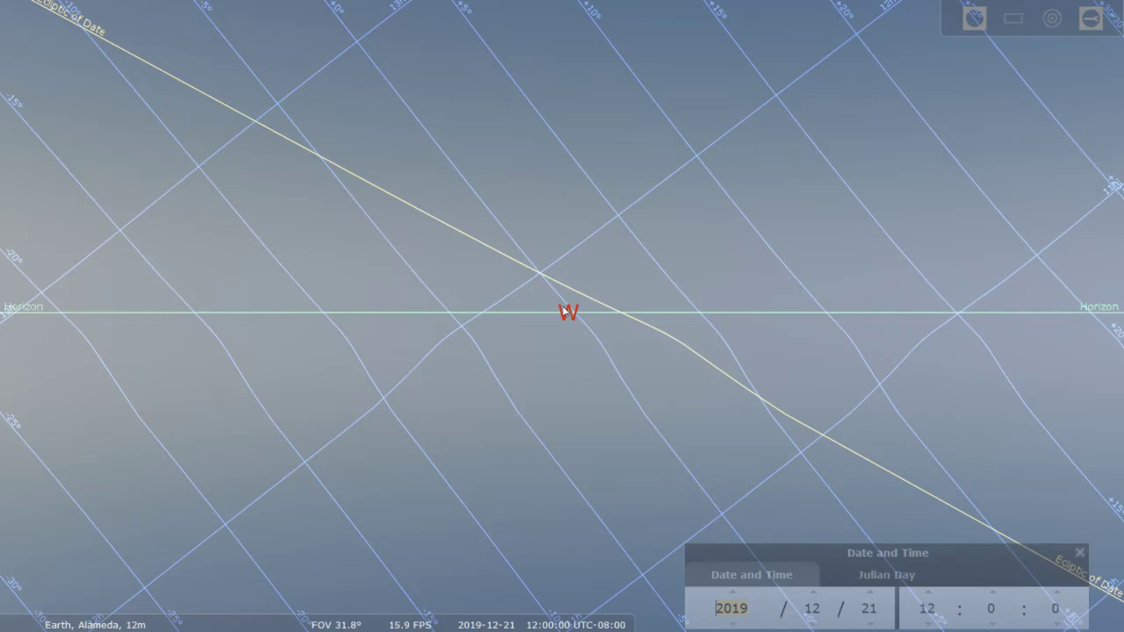
scroll(565, 313, down, 3)
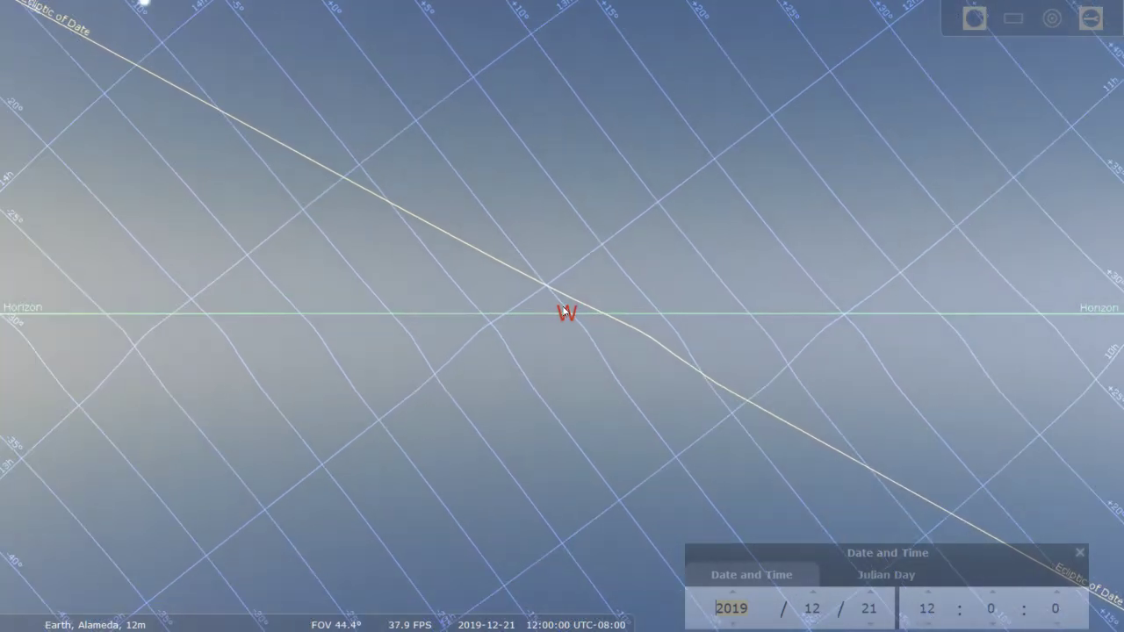
scroll(565, 312, down, 4)
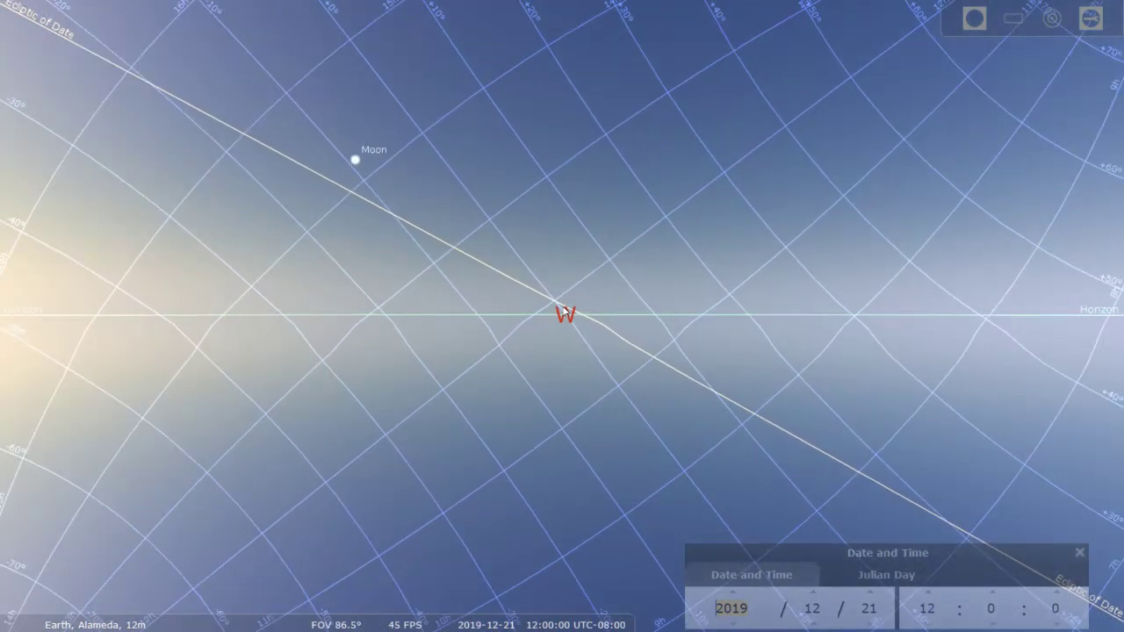
scroll(564, 313, down, 2)
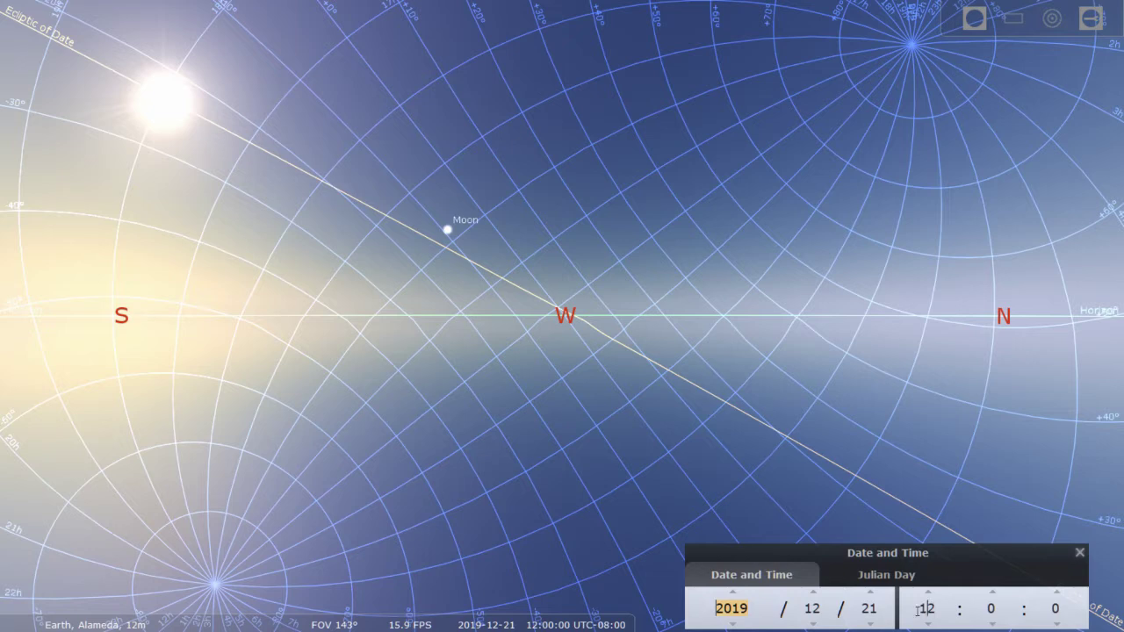
mouse_move(596, 622)
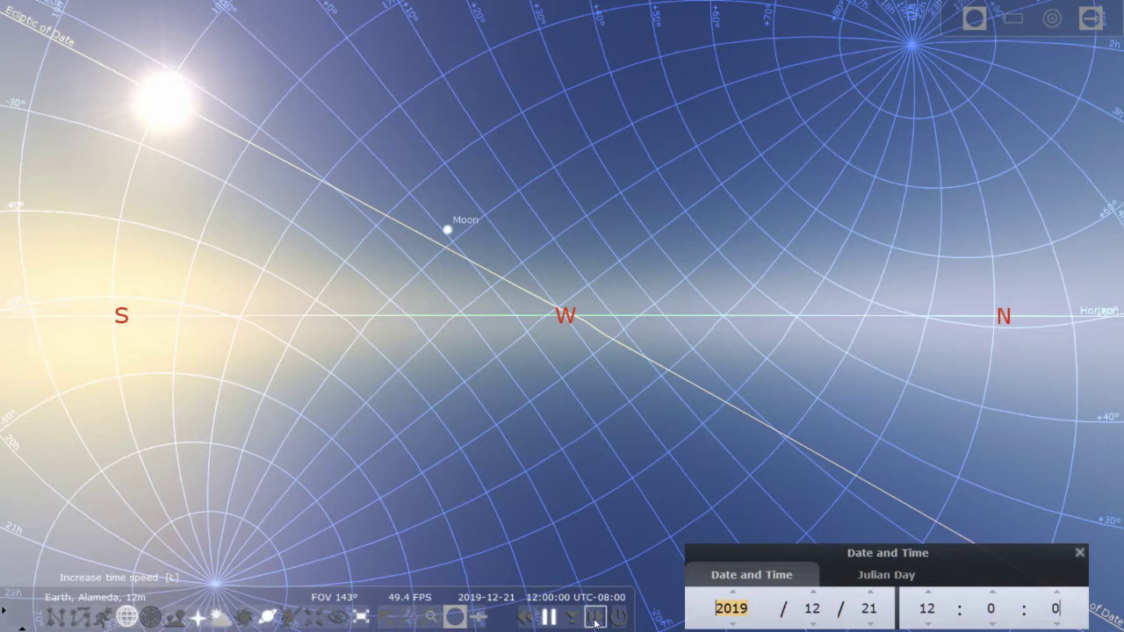
Speed up simulated time three steps so the Sun heads for the southwestern horizon
click(595, 622)
click(595, 621)
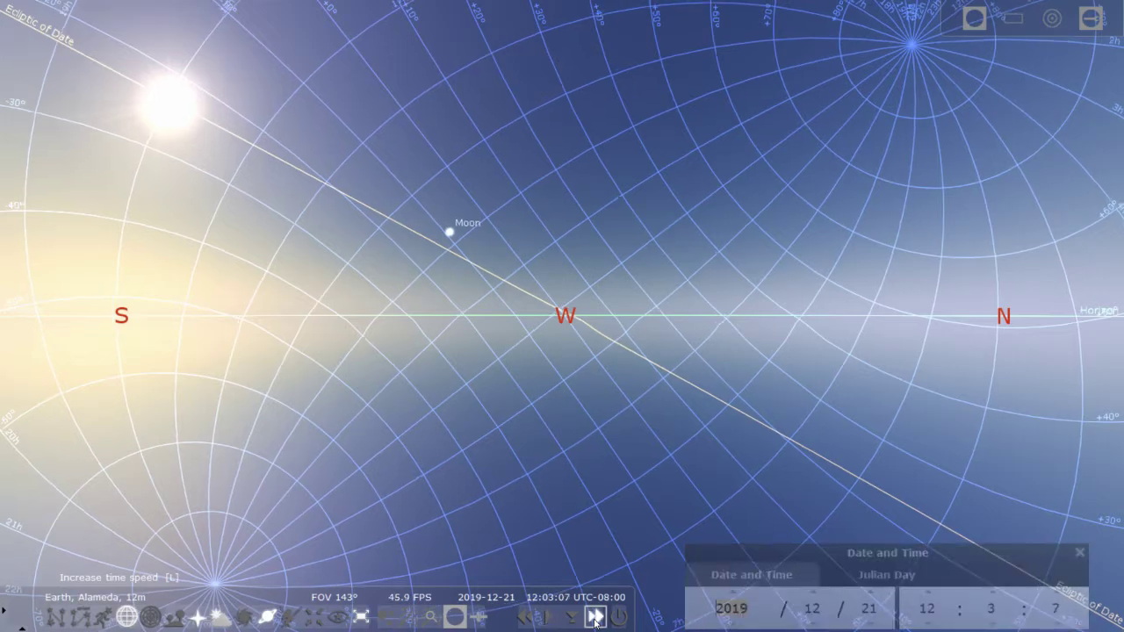
click(596, 622)
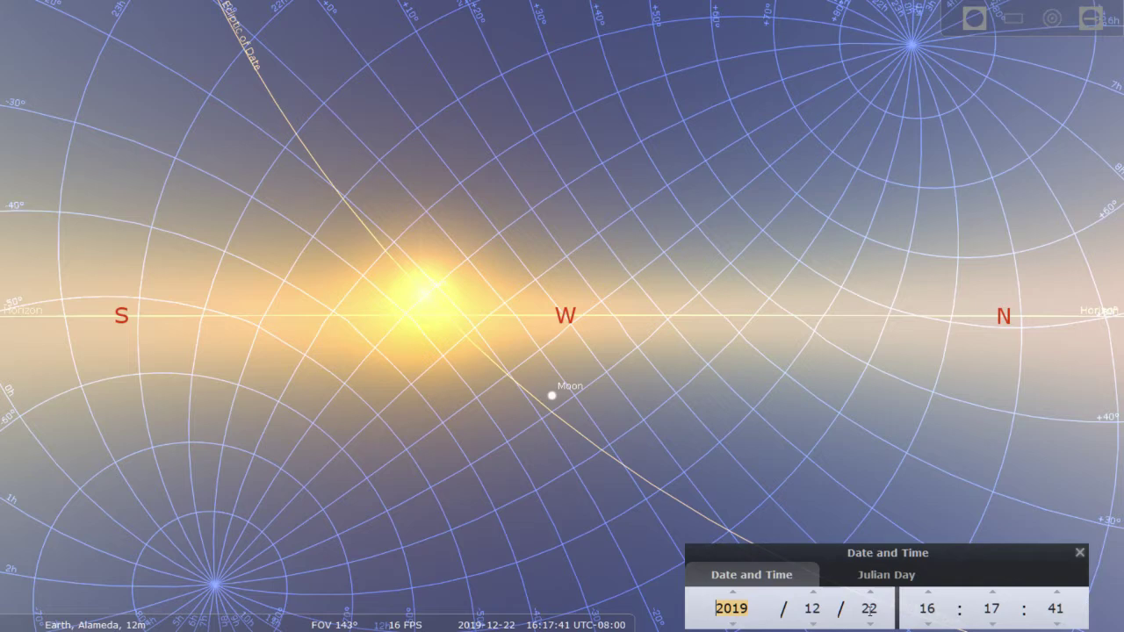
Scroll the date forward to 2020/3/21
scroll(869, 608, up, 1)
scroll(870, 607, up, 5)
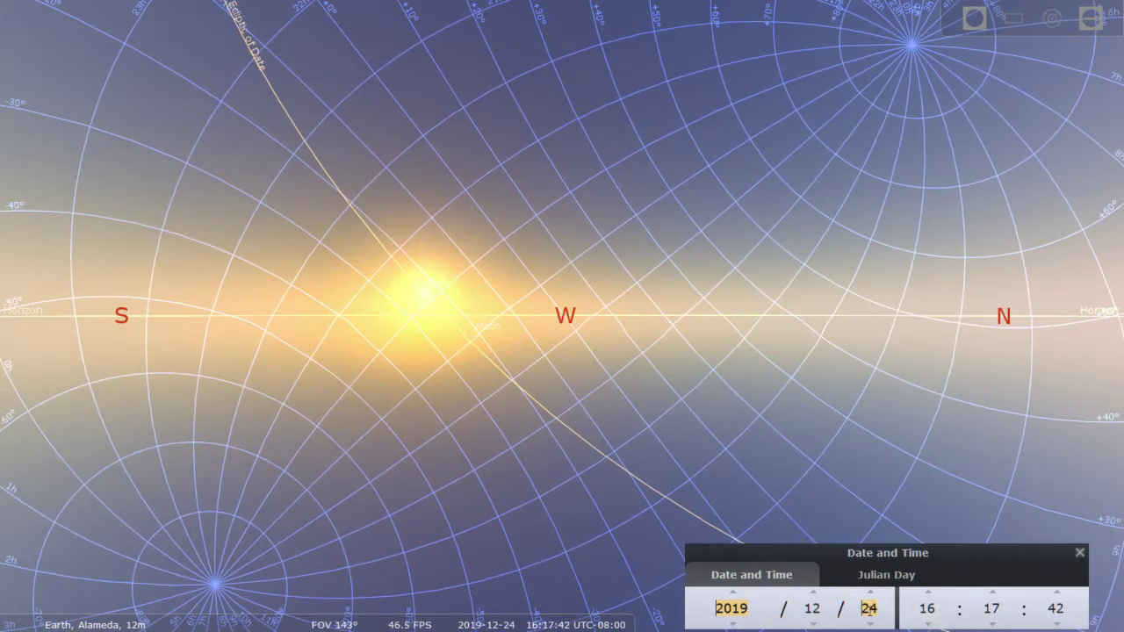
scroll(869, 607, up, 9)
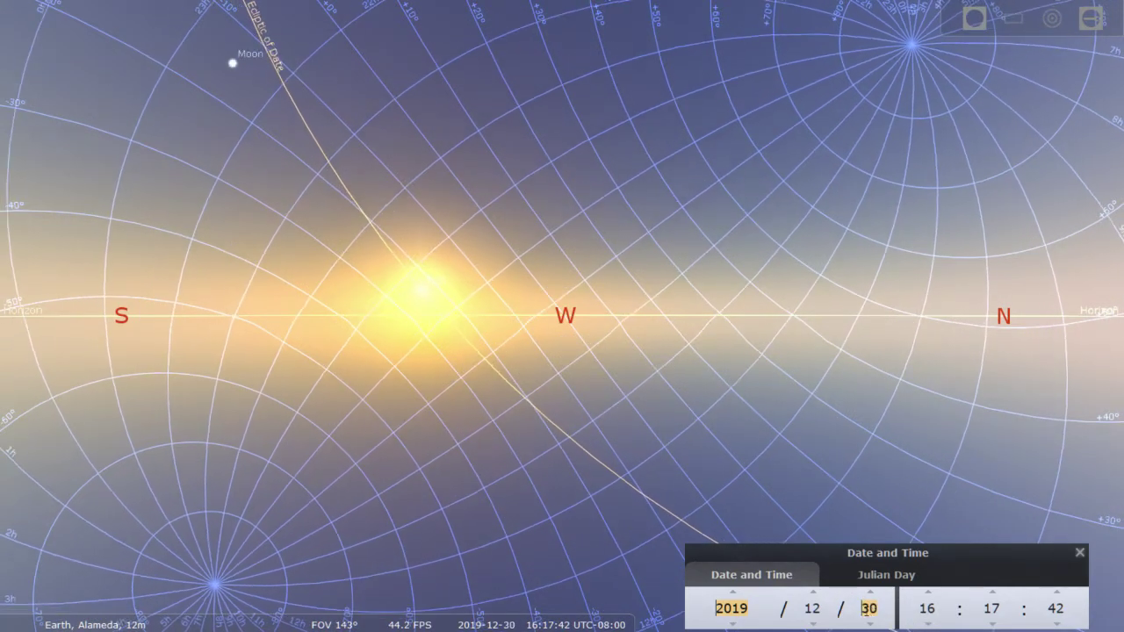
scroll(869, 608, up, 4)
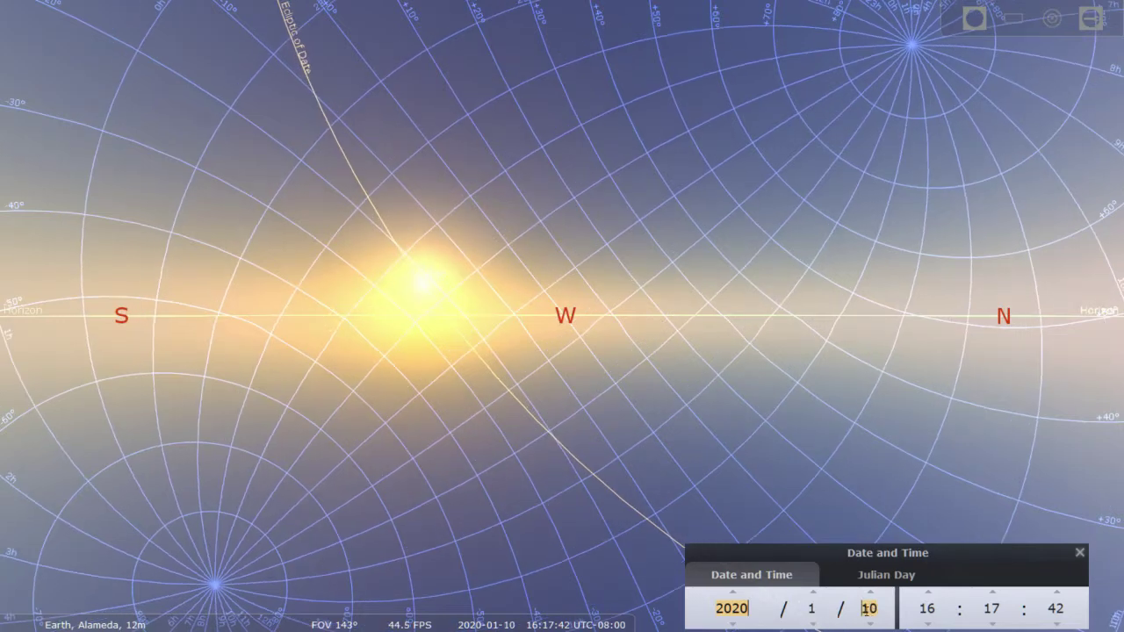
scroll(870, 608, up, 12)
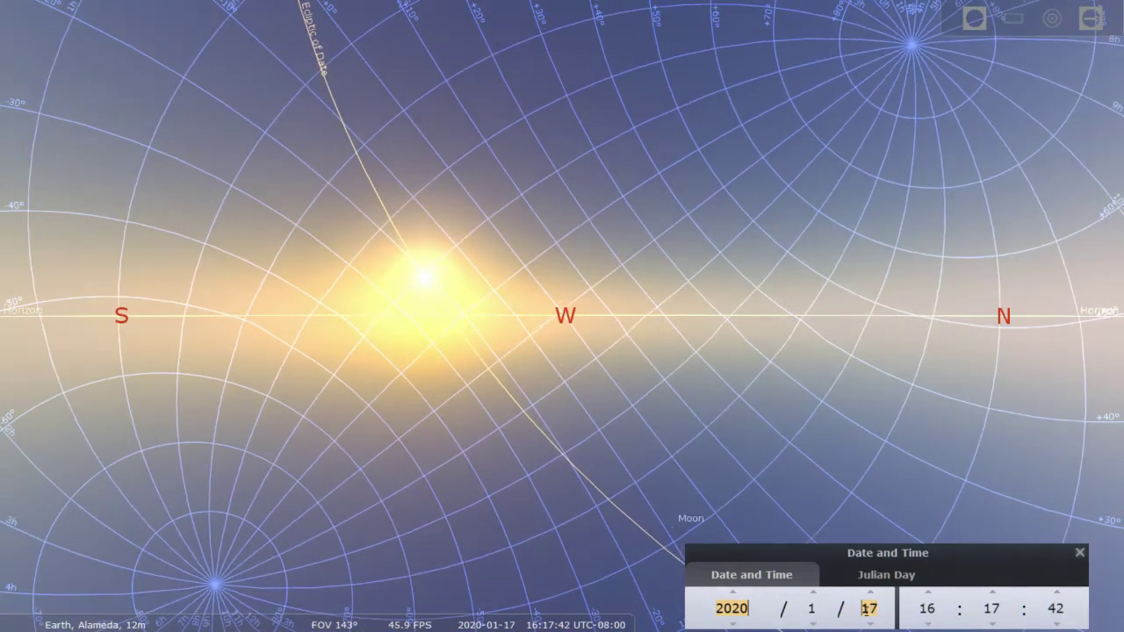
scroll(869, 609, up, 18)
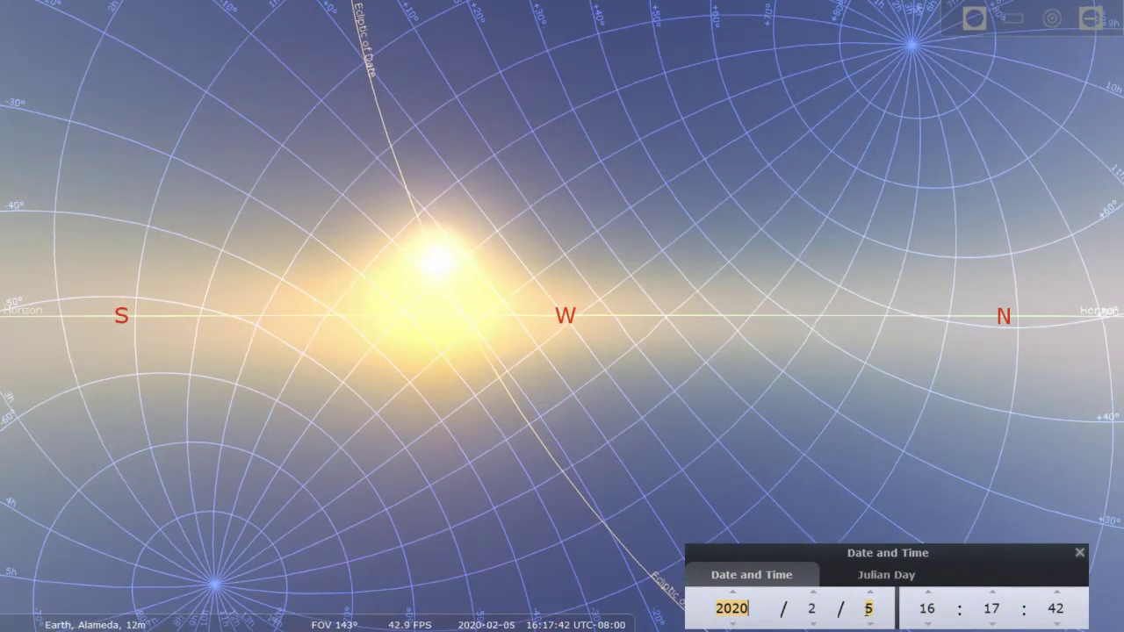
scroll(869, 609, up, 16)
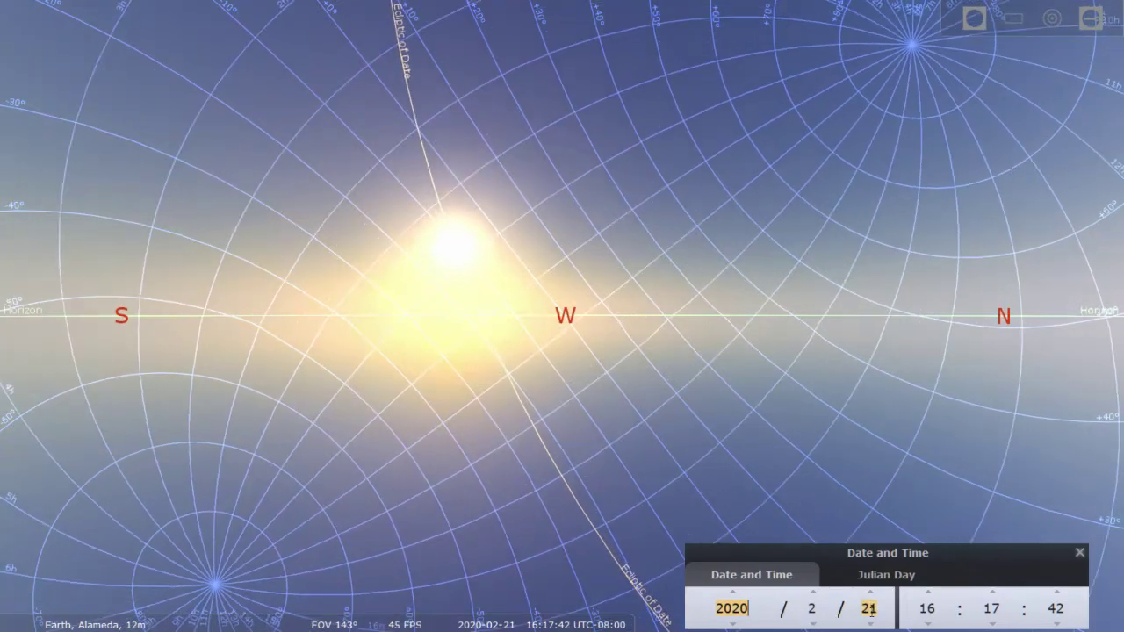
scroll(869, 607, up, 7)
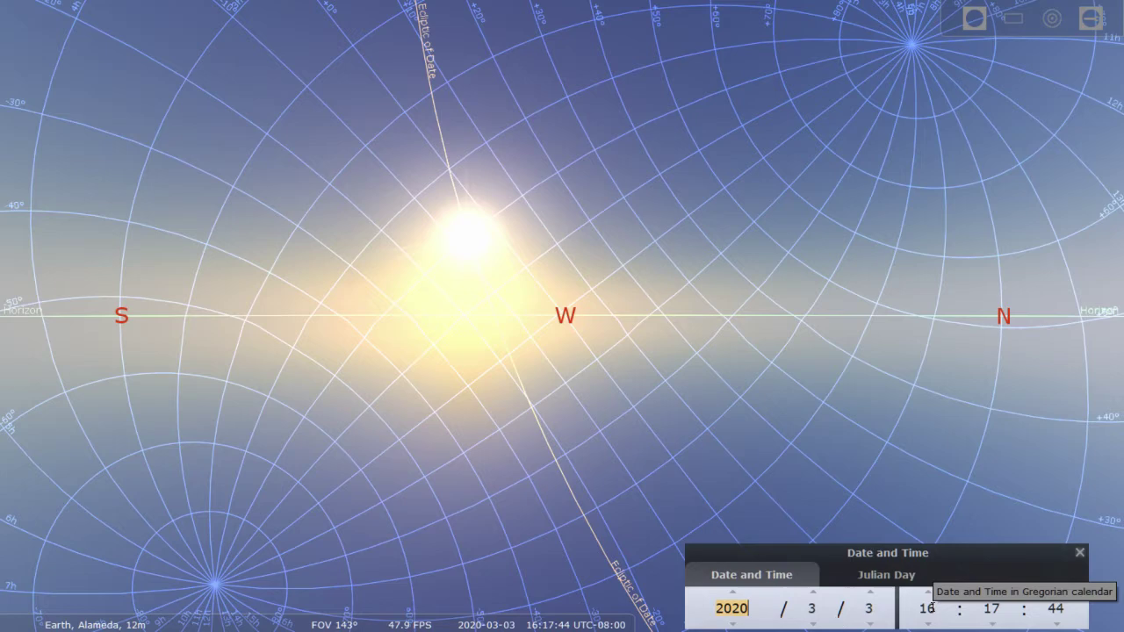
scroll(931, 608, up, 1)
scroll(931, 606, up, 1)
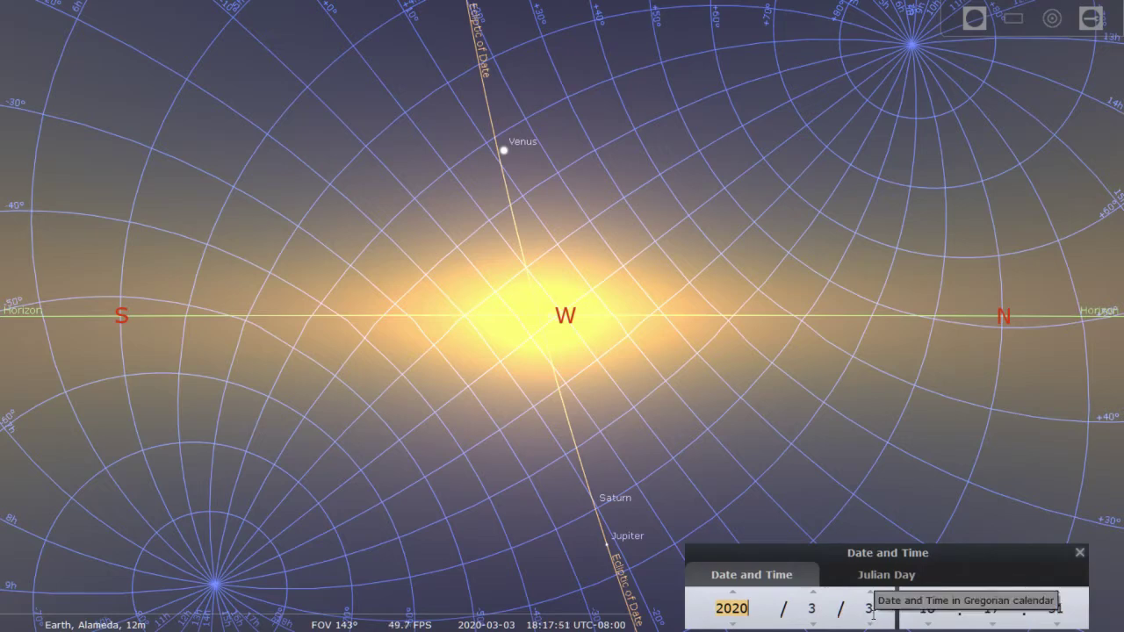
scroll(872, 610, up, 4)
scroll(872, 609, up, 12)
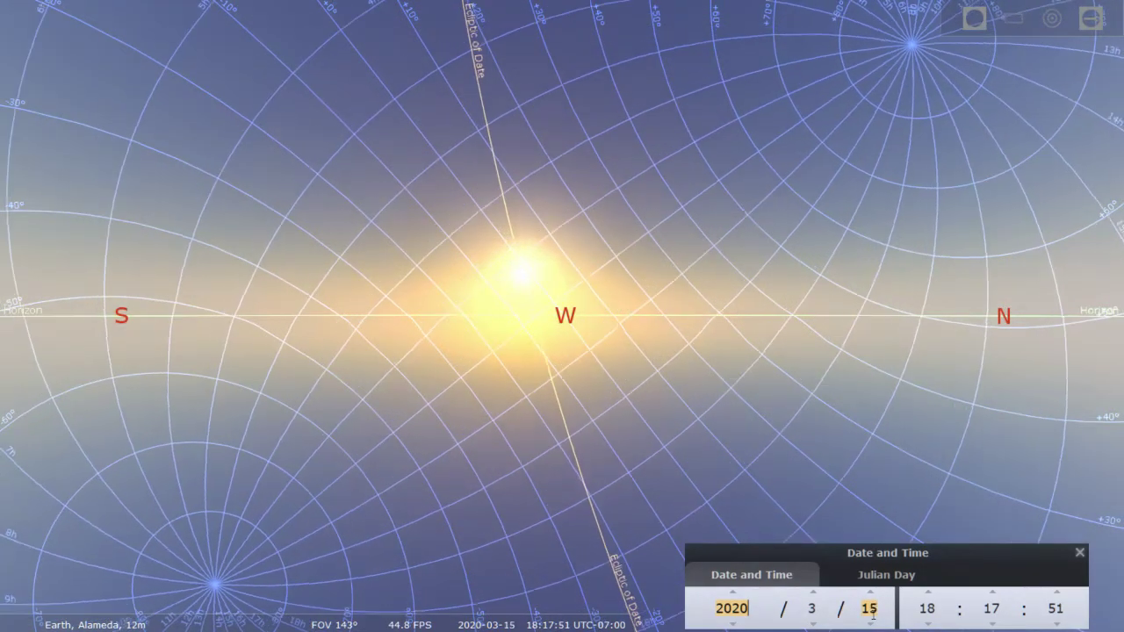
scroll(872, 615, up, 2)
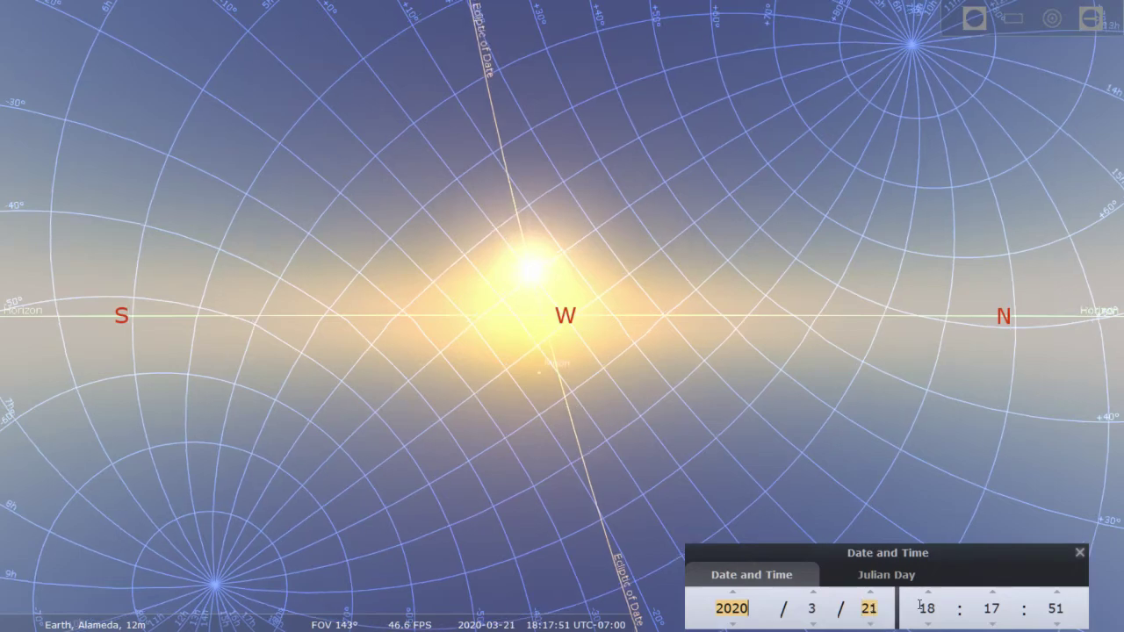
Adjust the minutes field of the clock toward the 19:01 sunset time
click(992, 609)
scroll(992, 608, up, 6)
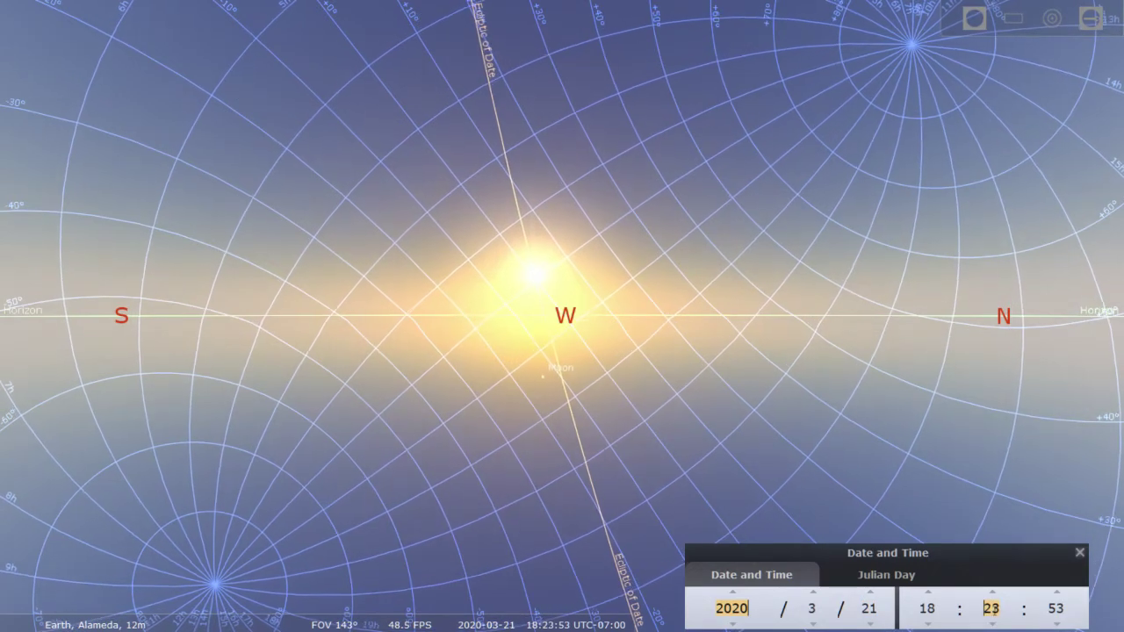
scroll(991, 609, up, 20)
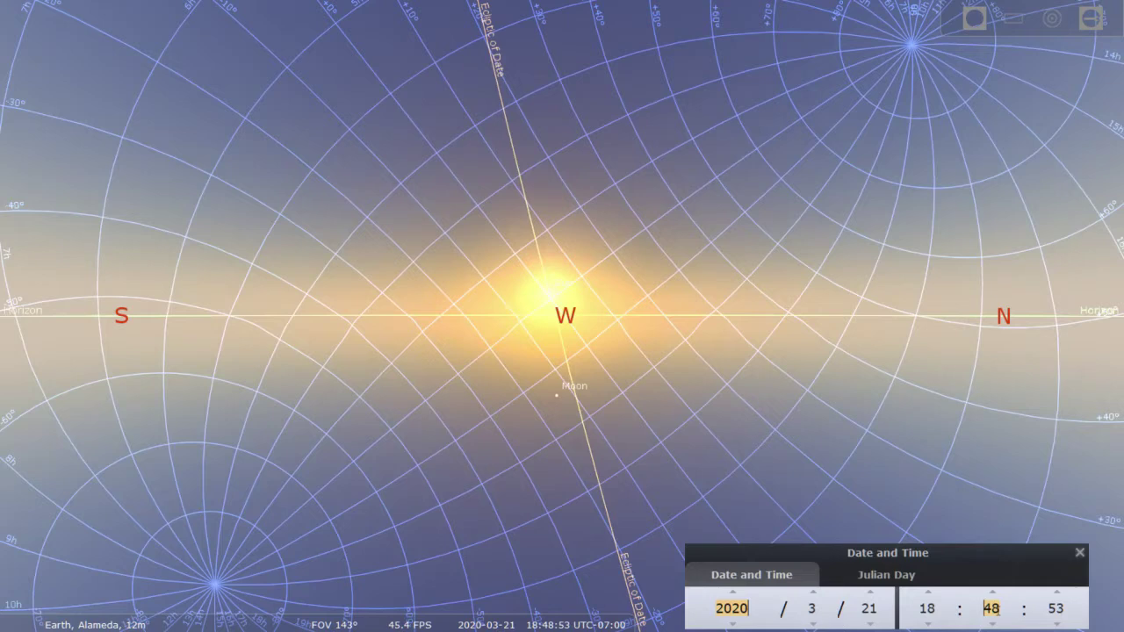
scroll(992, 608, up, 13)
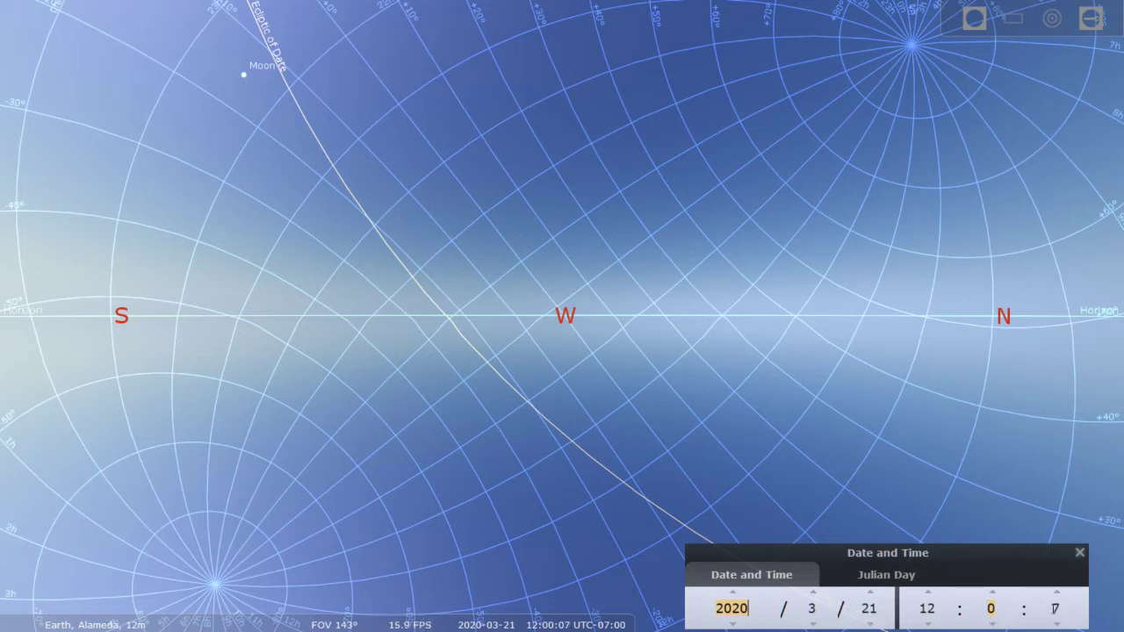
Bring up the bottom toolbar's time speed controls
mouse_move(594, 622)
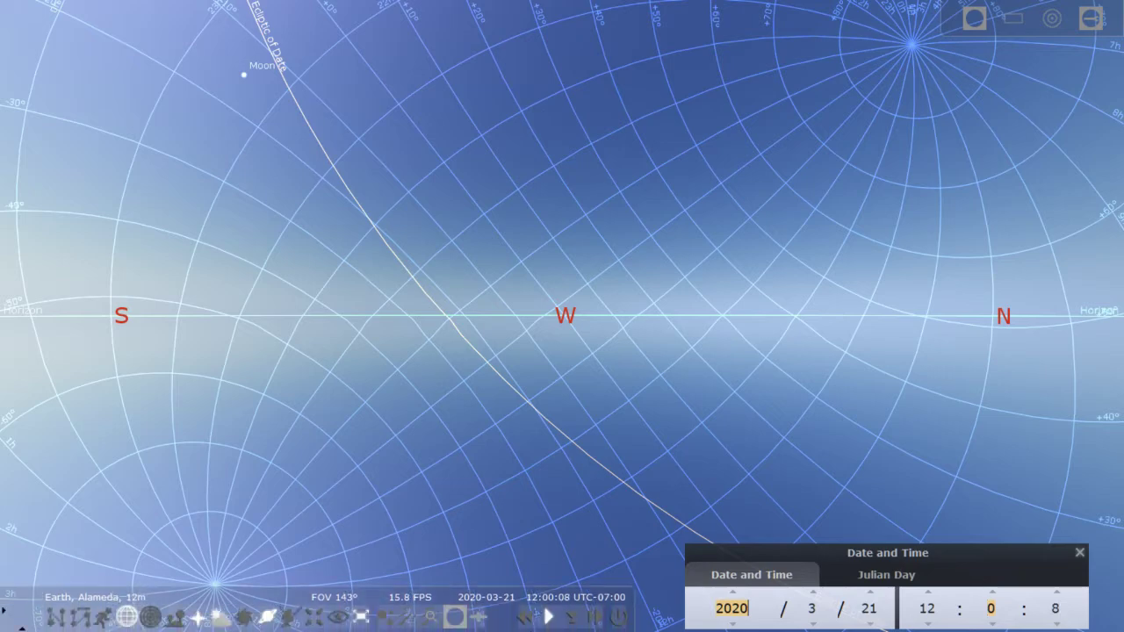
Speed up simulated time three steps to run toward sunset on 2020-03-22
click(594, 618)
click(594, 619)
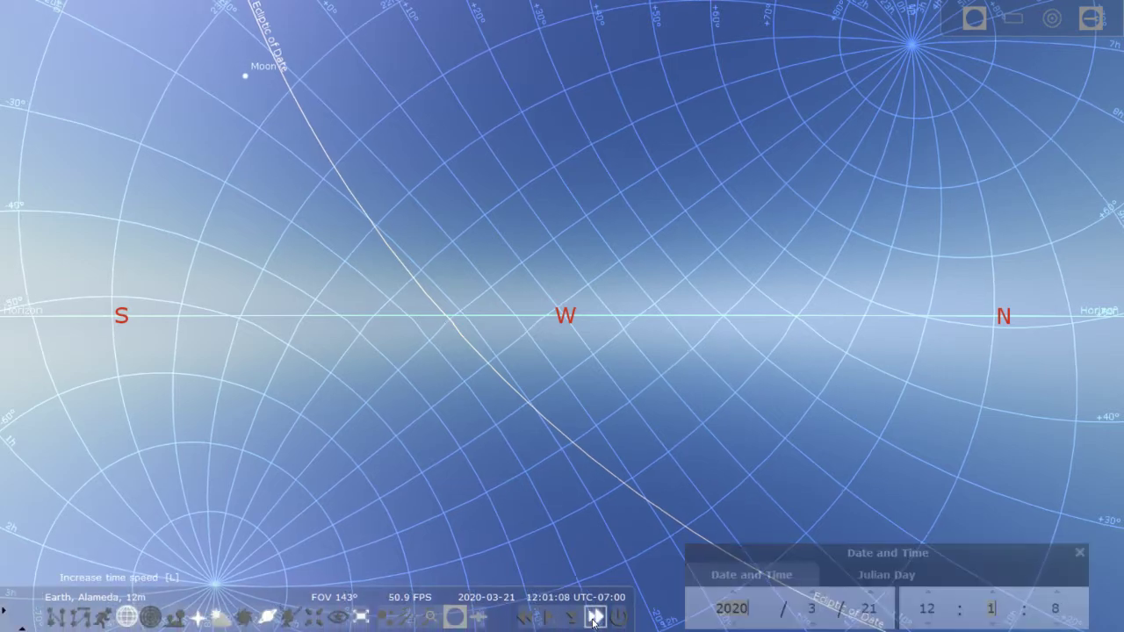
click(594, 618)
click(594, 618)
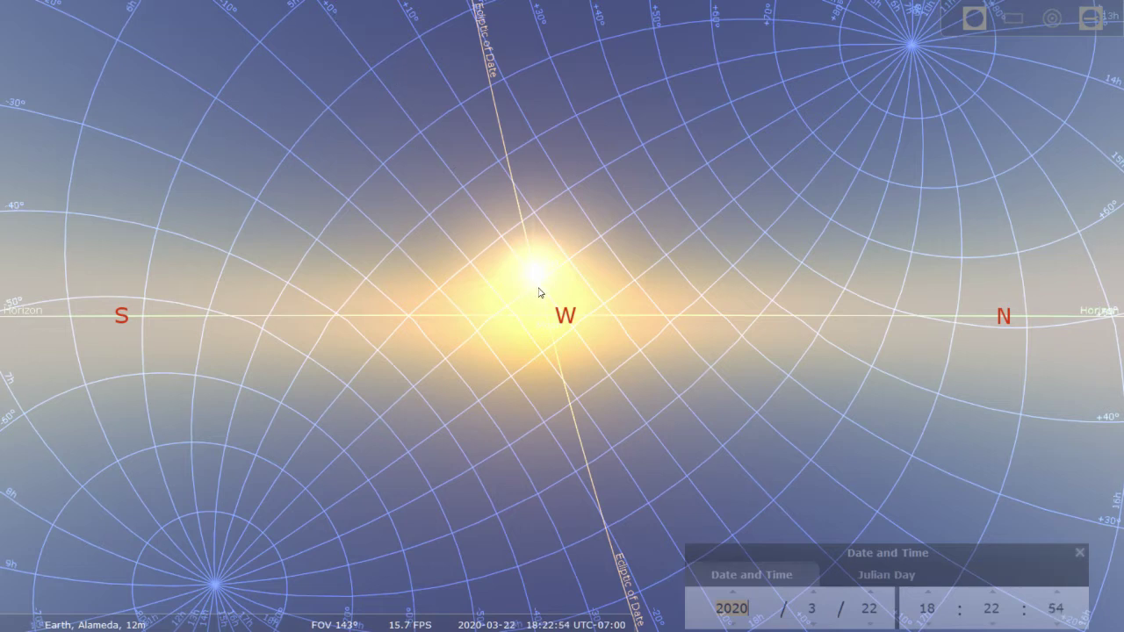
Set the date to 2020/6/21 and the clock to about 19:51 for solstice sunset
scroll(872, 607, up, 14)
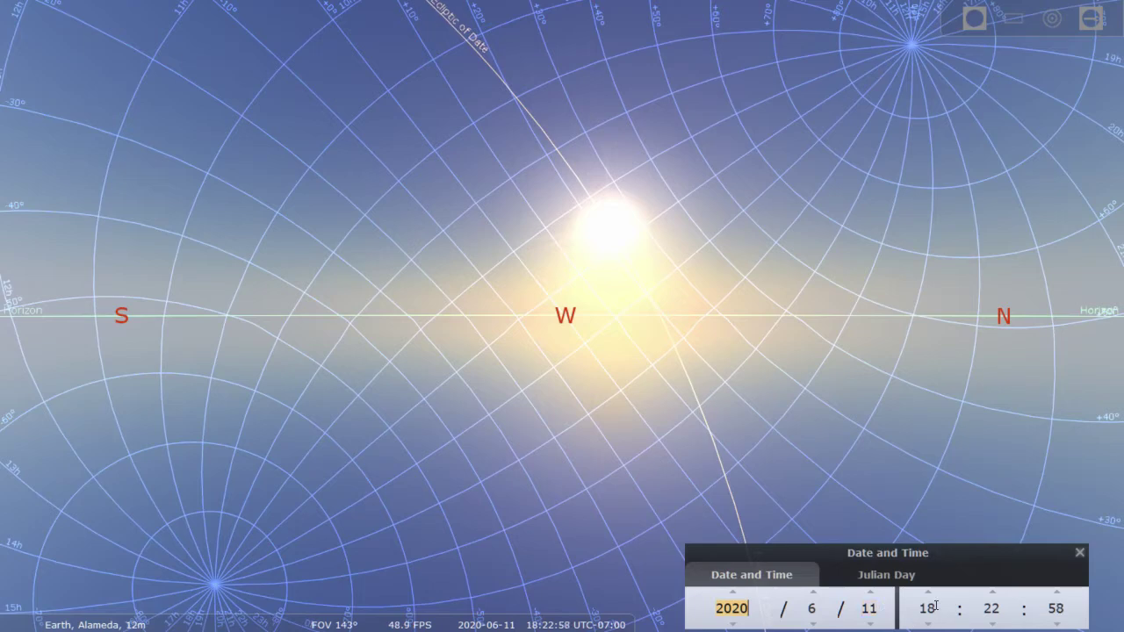
scroll(935, 606, up, 1)
scroll(957, 606, up, 15)
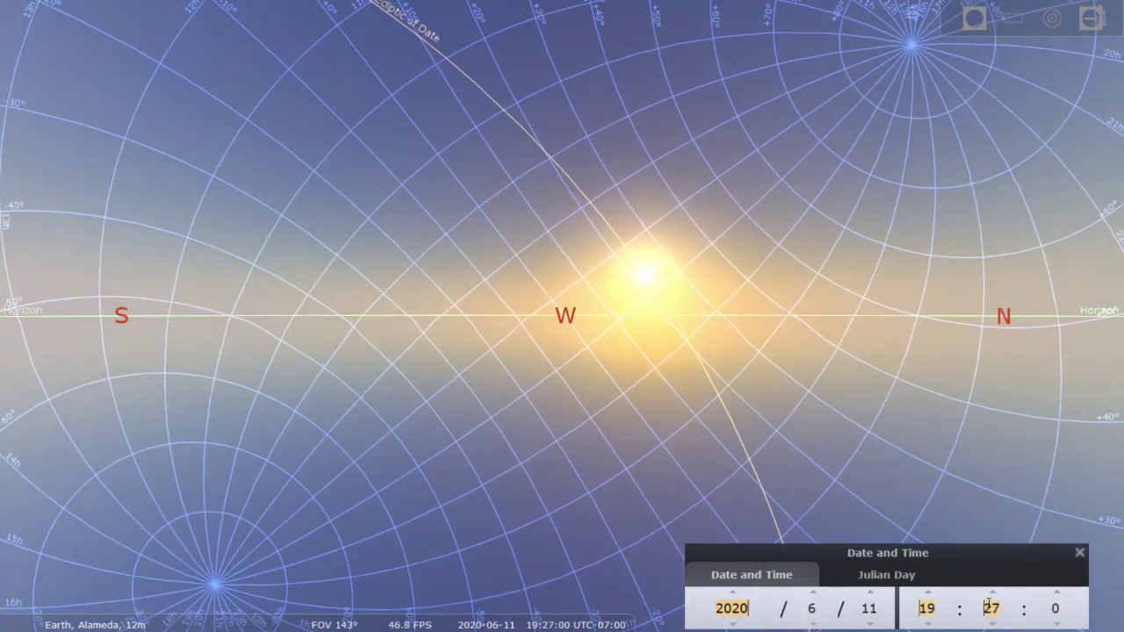
scroll(874, 607, up, 11)
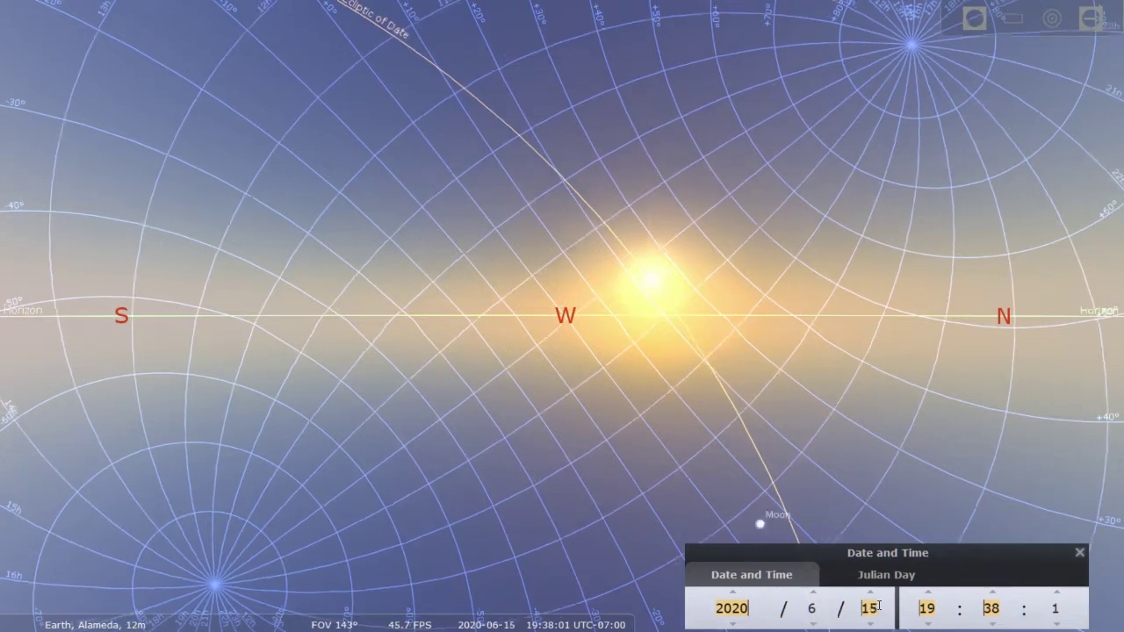
scroll(878, 606, down, 1)
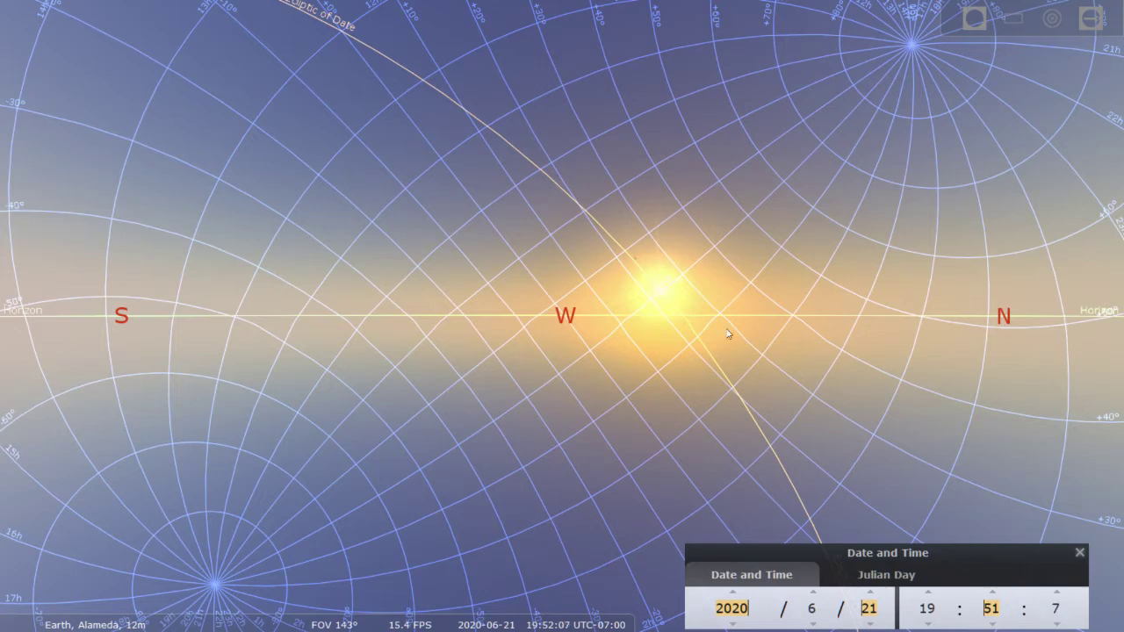
Scroll the time fields back to 12:00:01 on 2020/6/21
scroll(933, 615, down, 4)
scroll(934, 615, down, 3)
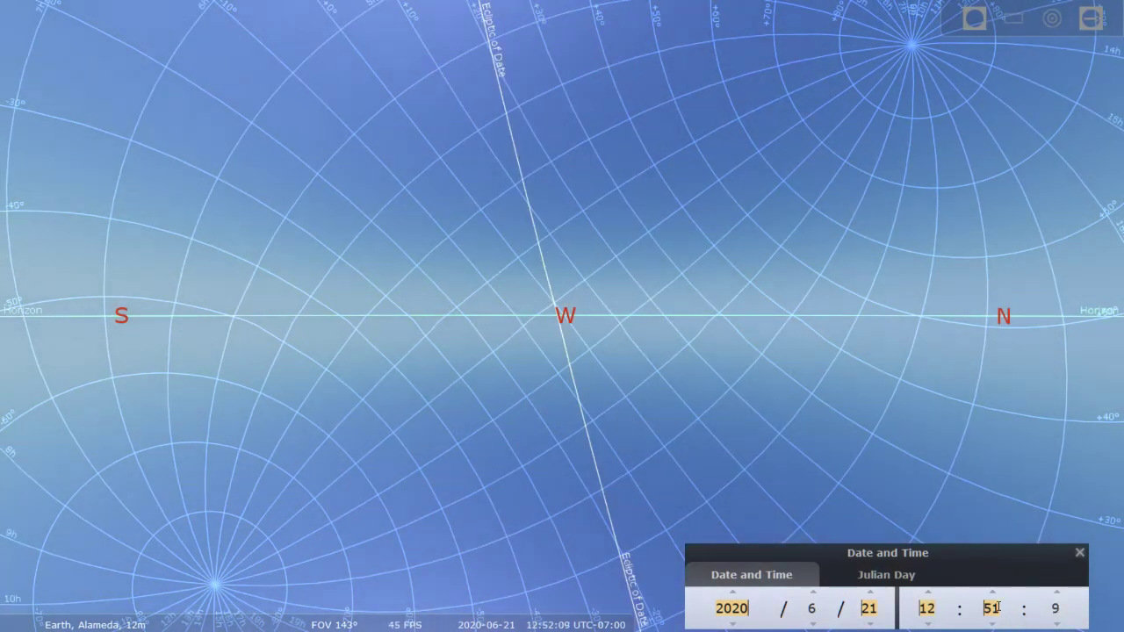
scroll(997, 607, down, 20)
scroll(993, 608, down, 20)
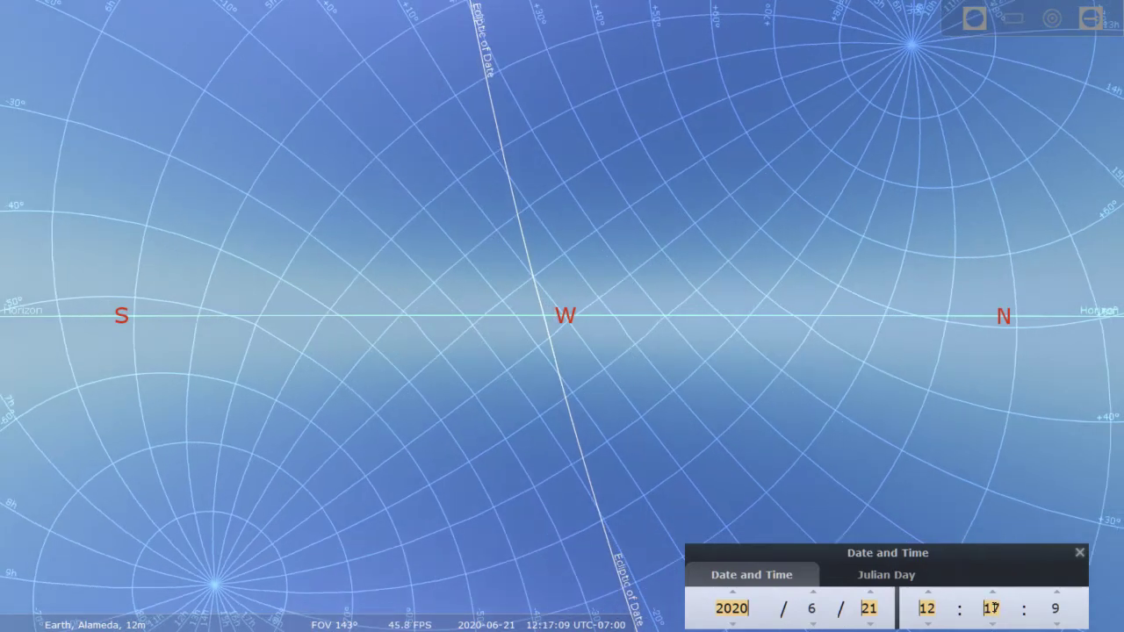
scroll(997, 608, down, 2)
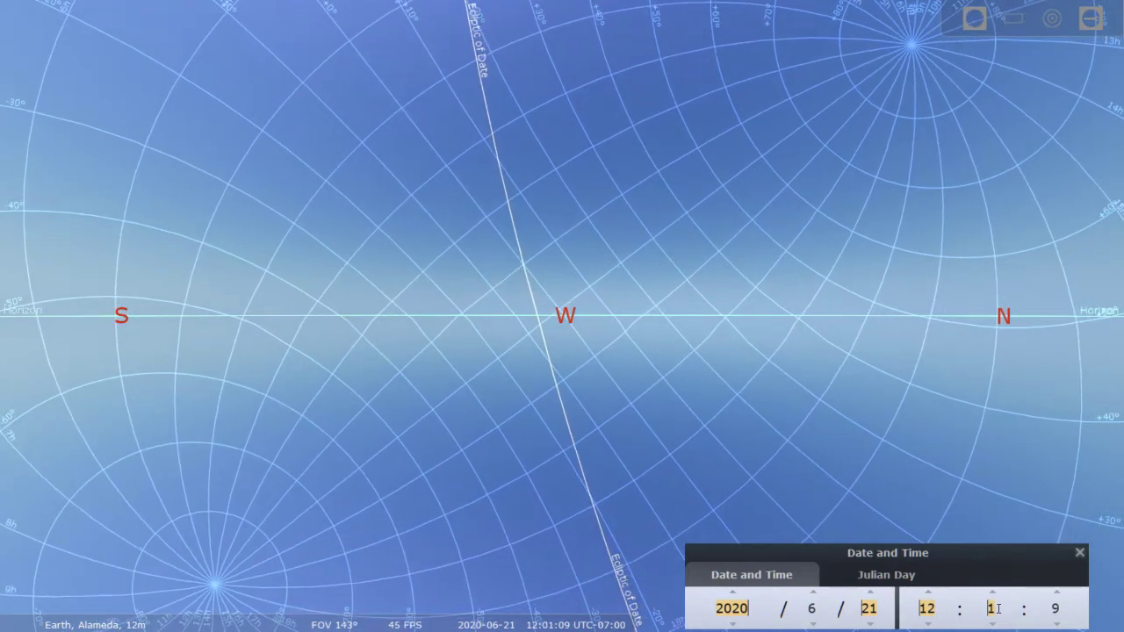
scroll(1061, 603, down, 1)
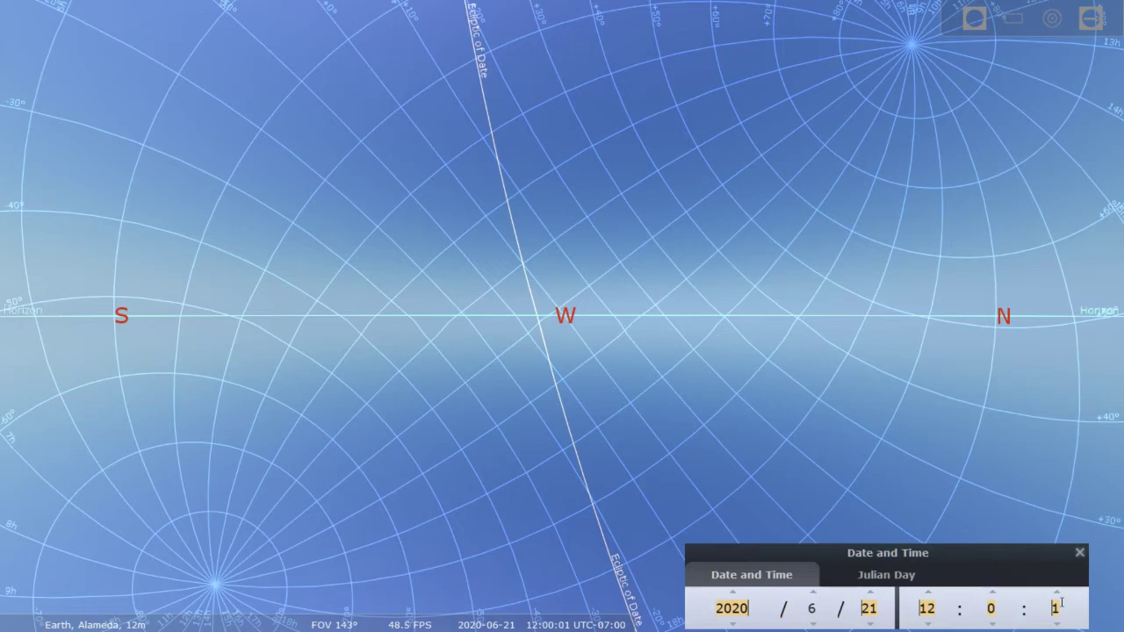
Restart time, speed it up three steps, and return to normal rate at sunset
click(549, 618)
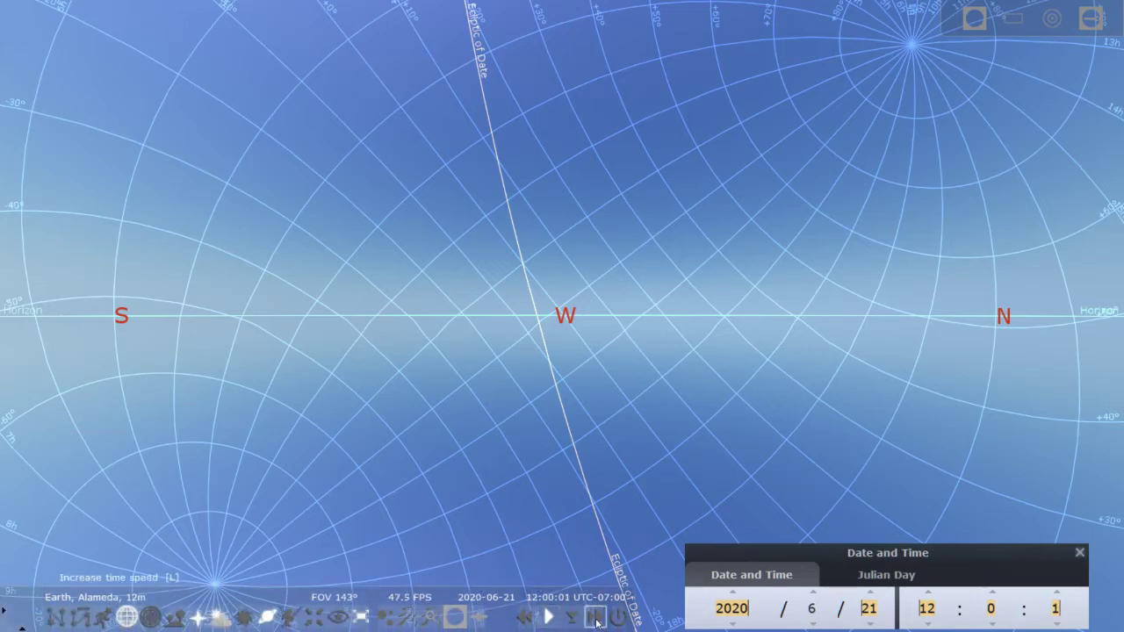
click(597, 618)
click(596, 618)
click(596, 618)
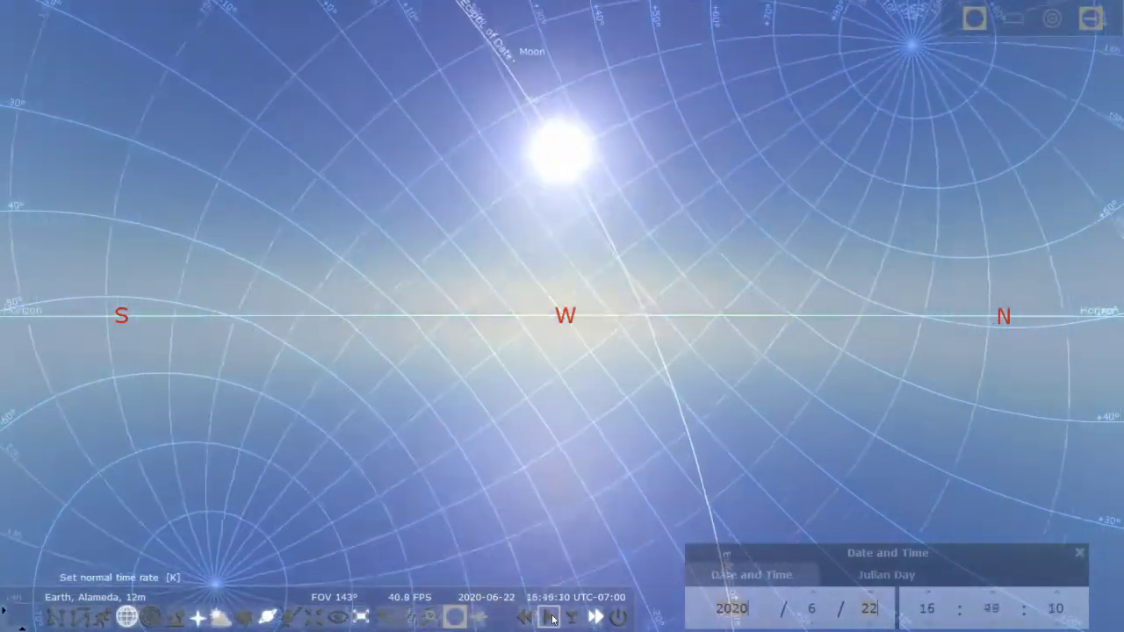
click(551, 619)
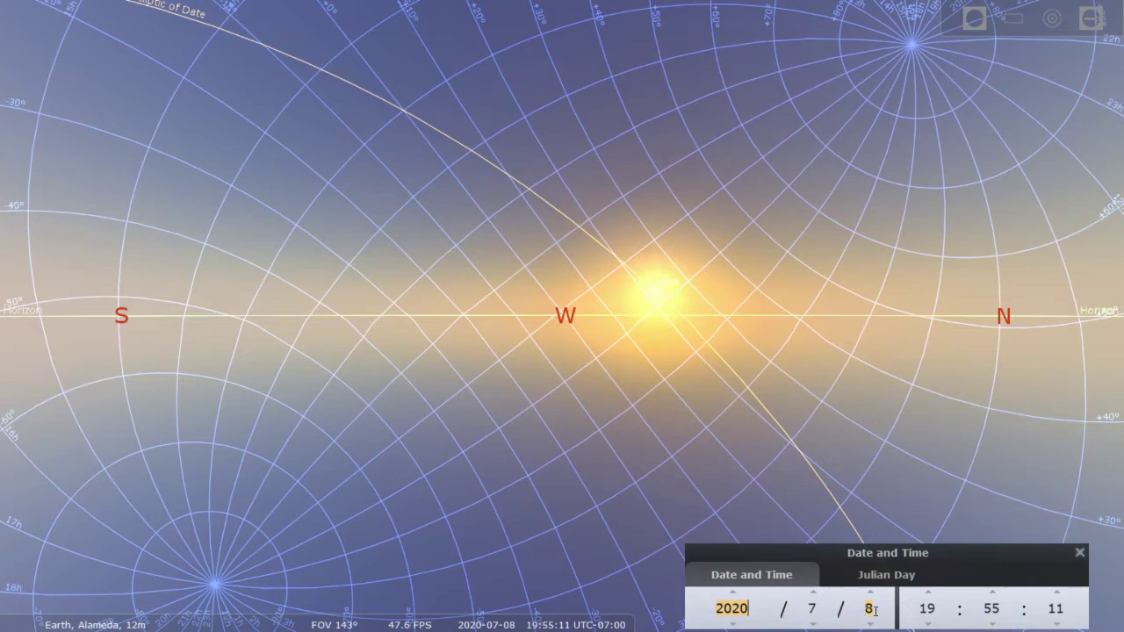
Move the date to 2020/9/21 and set the clock to 18:37 for the equinox sunset
scroll(874, 611, up, 9)
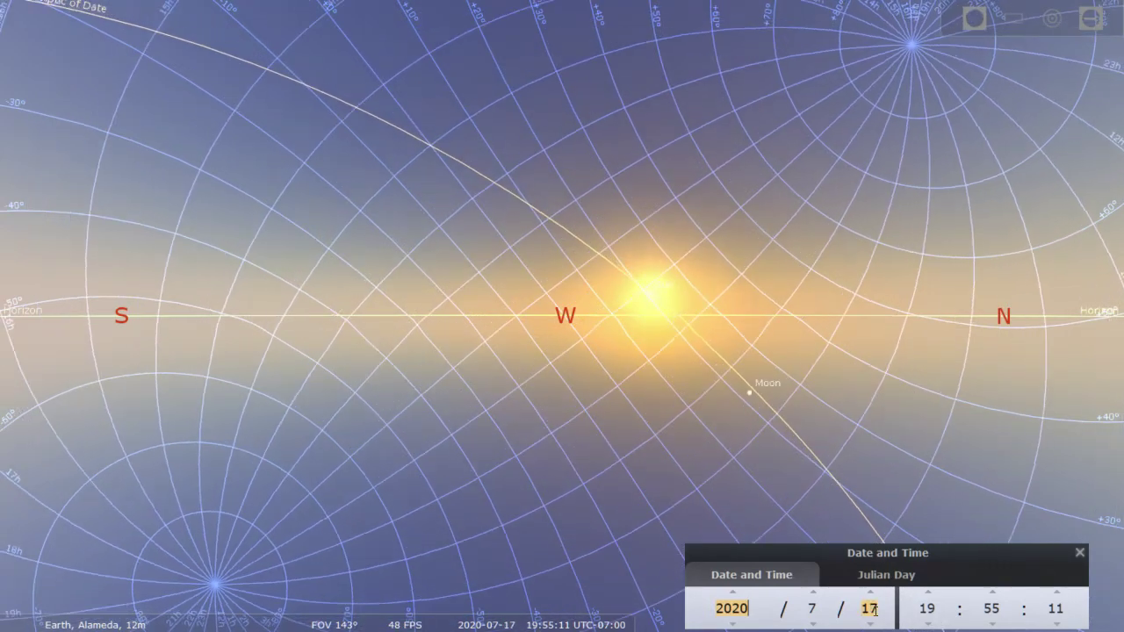
scroll(875, 611, up, 7)
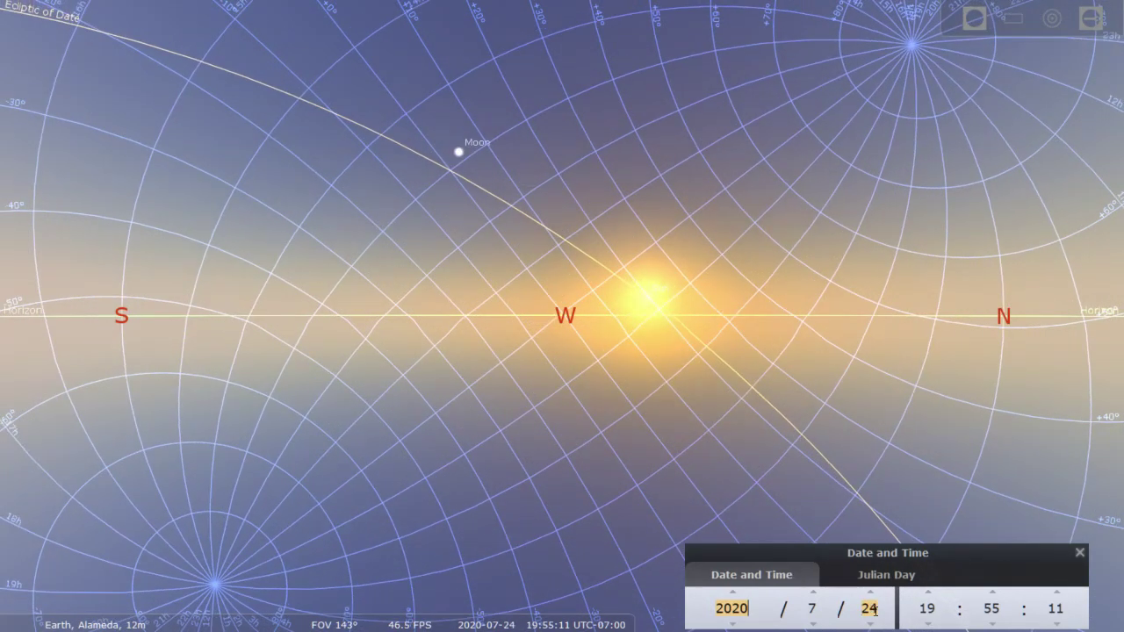
scroll(875, 611, up, 11)
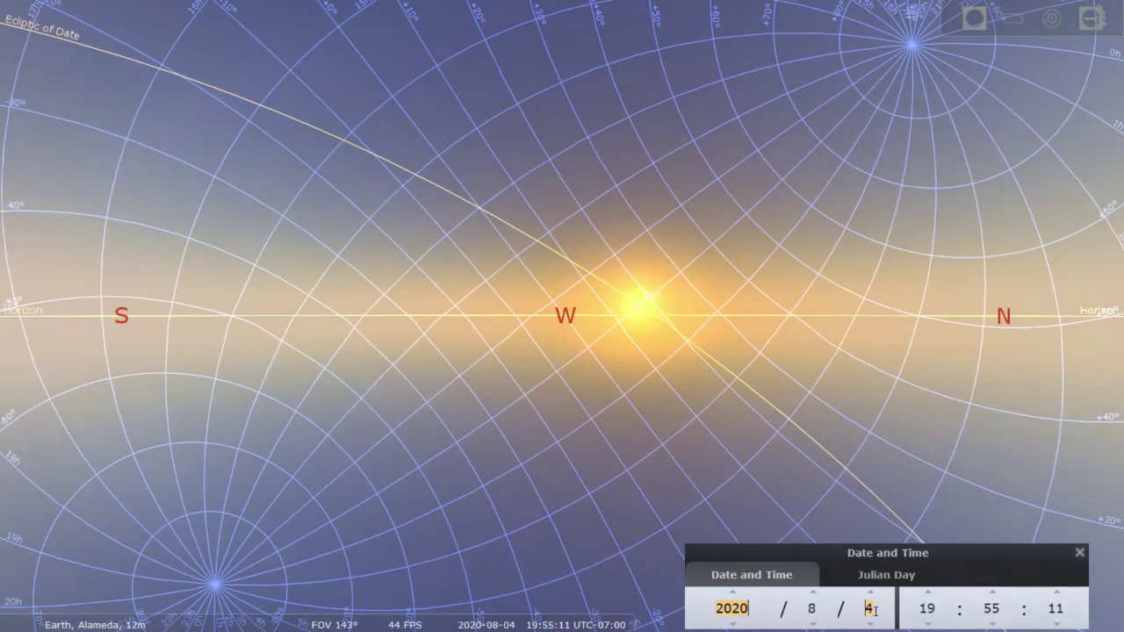
scroll(875, 610, up, 7)
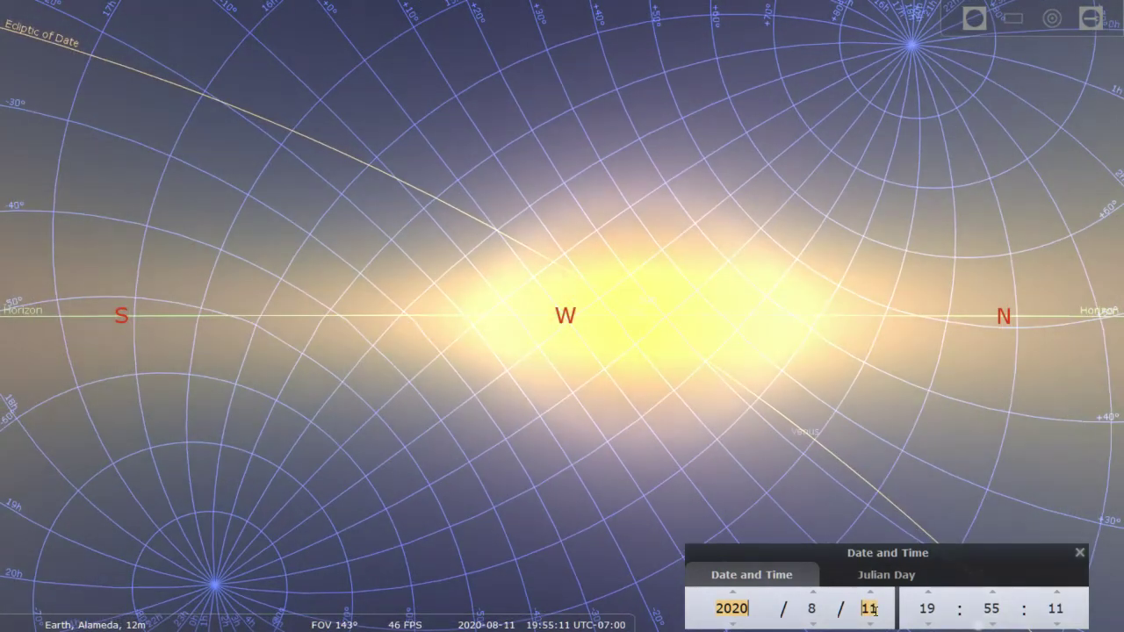
scroll(926, 608, down, 1)
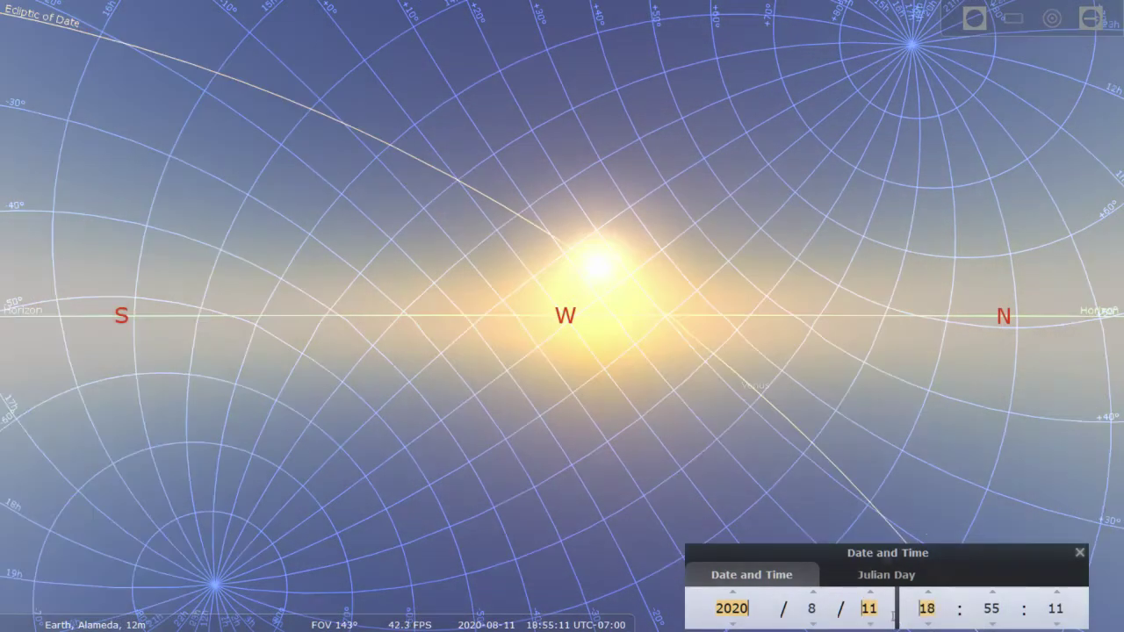
scroll(872, 610, up, 6)
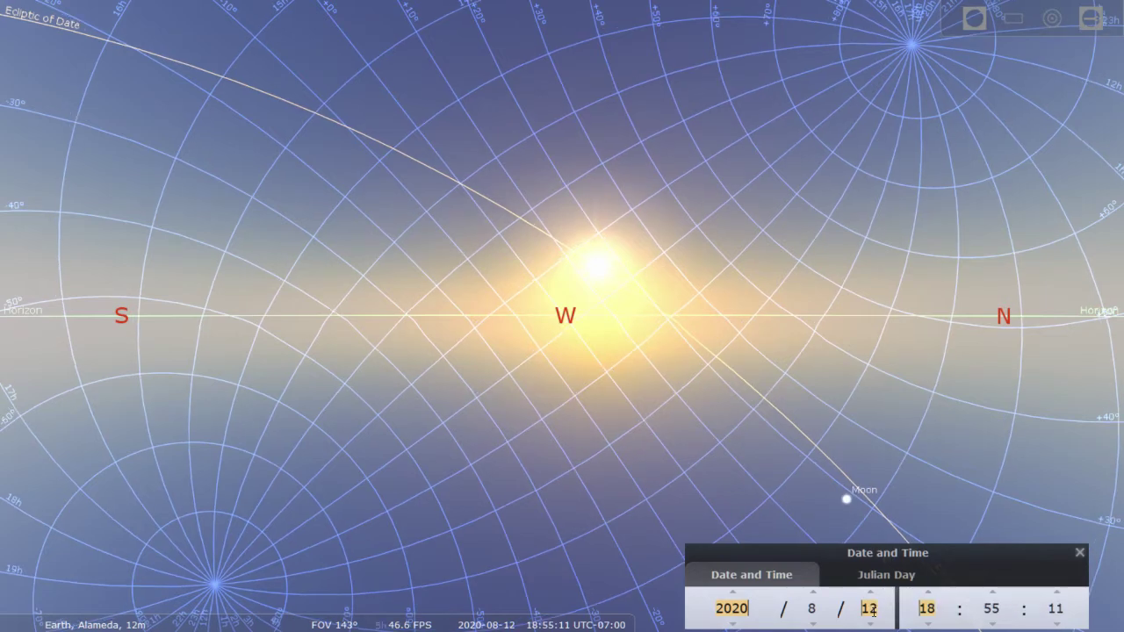
scroll(873, 611, up, 6)
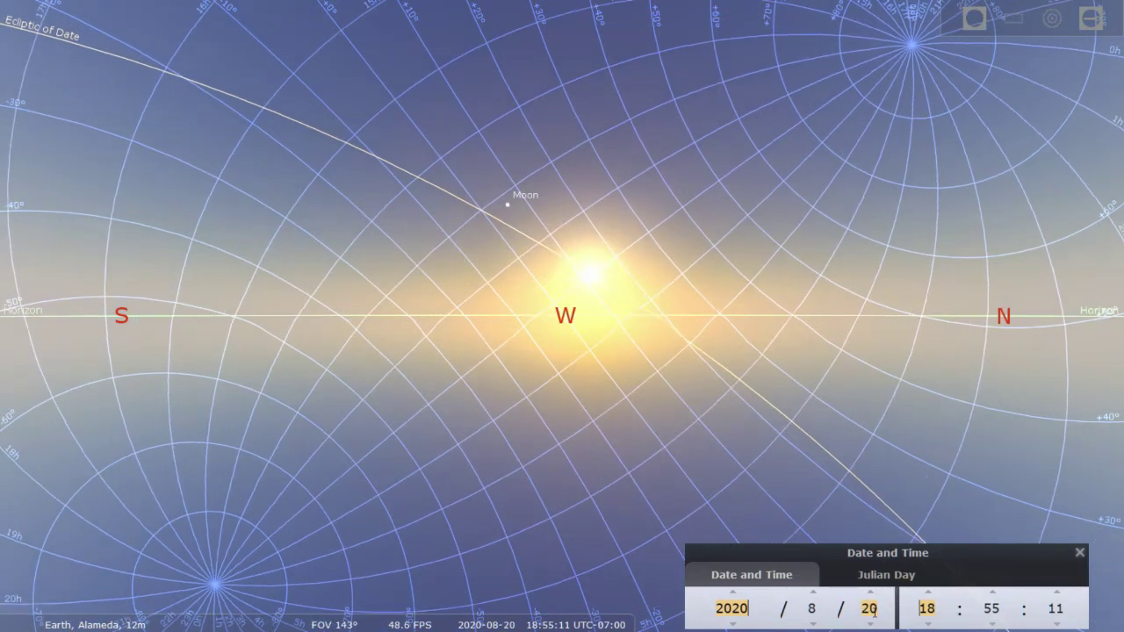
scroll(875, 610, up, 6)
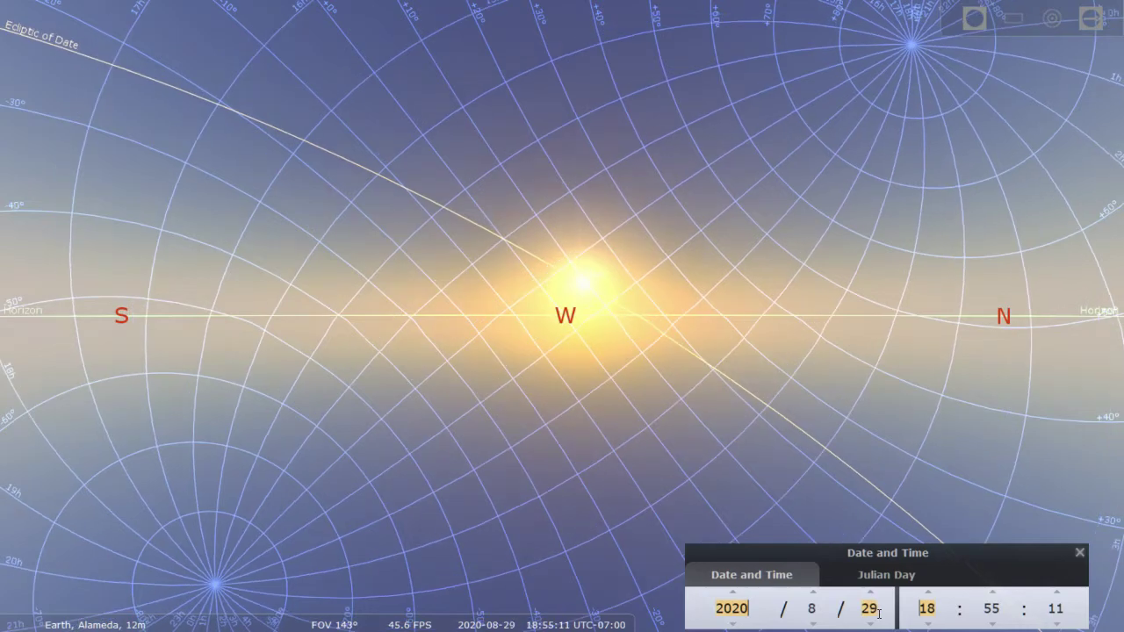
scroll(877, 613, up, 3)
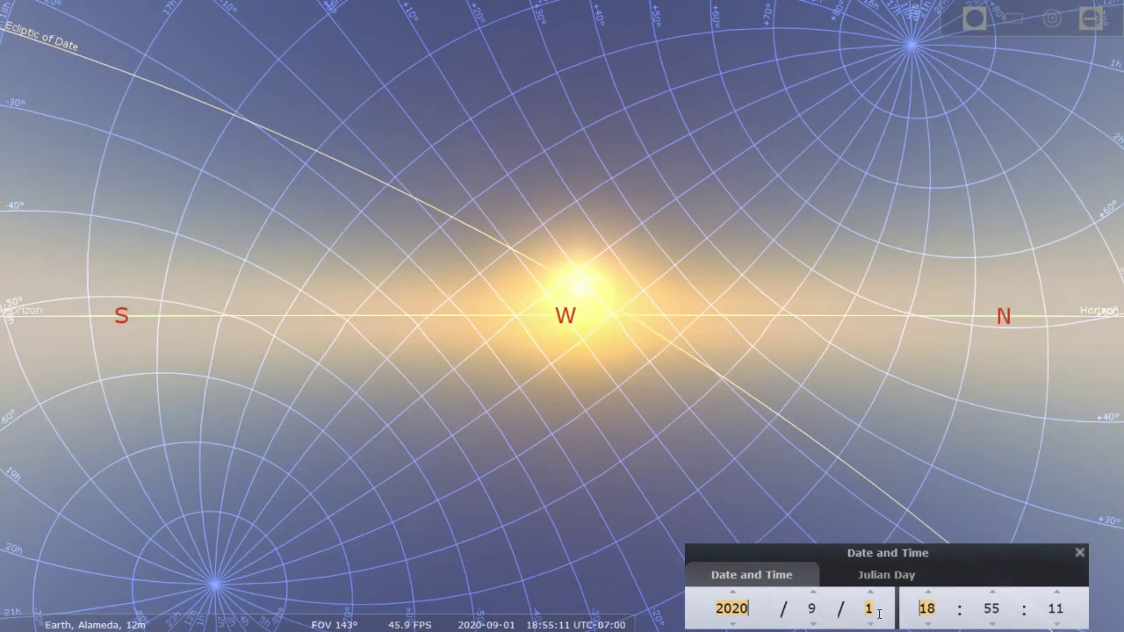
scroll(879, 613, up, 6)
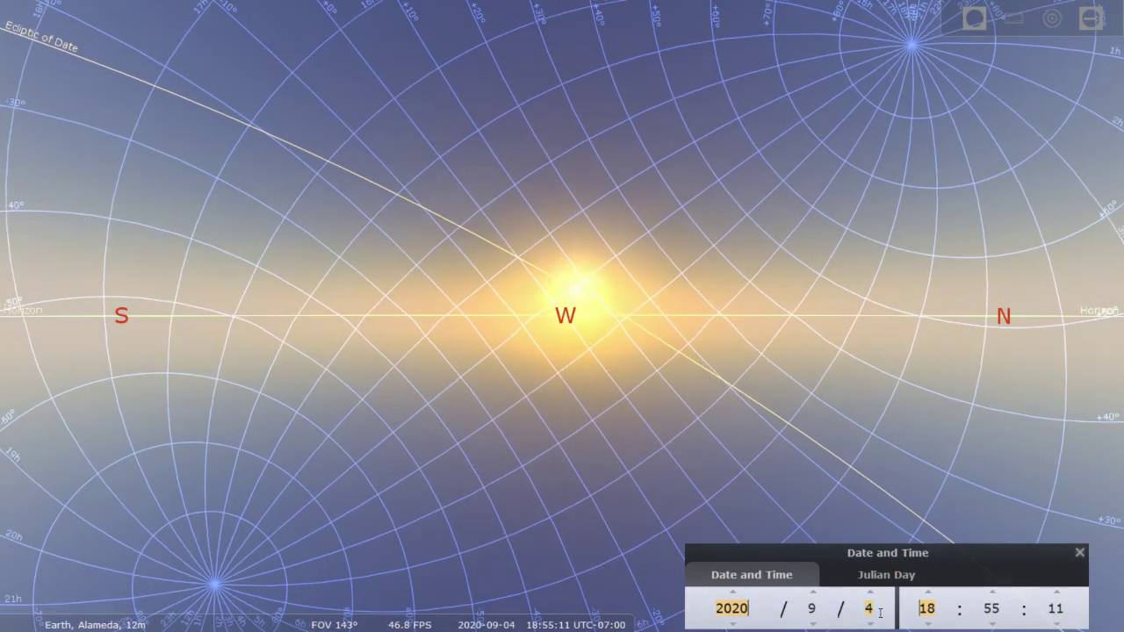
scroll(882, 610, up, 1)
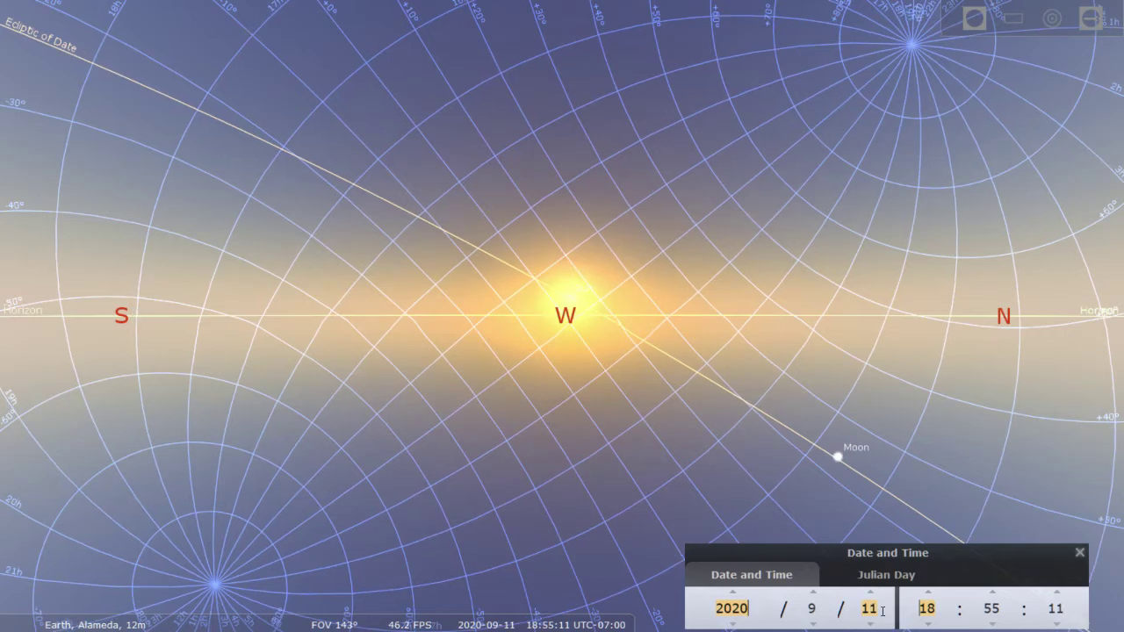
scroll(882, 611, up, 9)
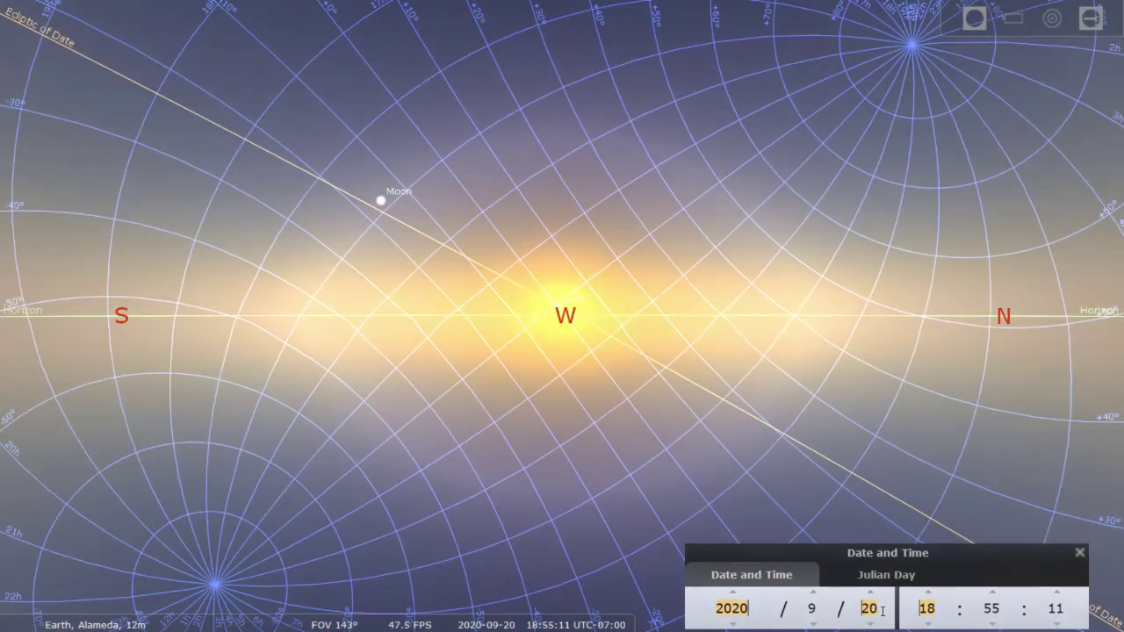
scroll(883, 610, up, 1)
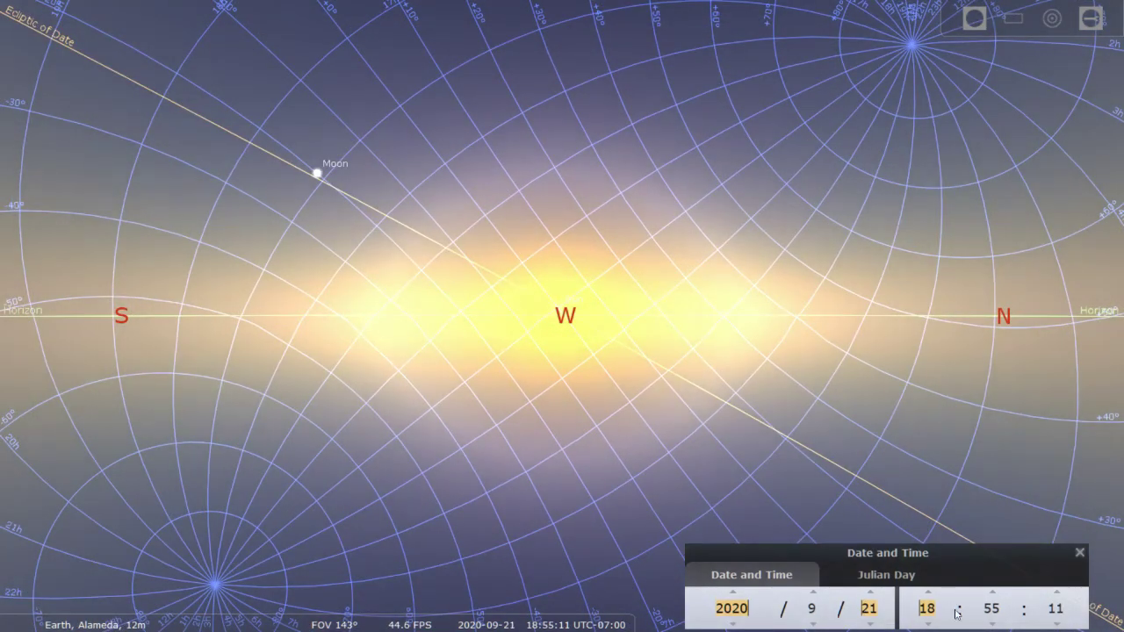
scroll(990, 608, down, 18)
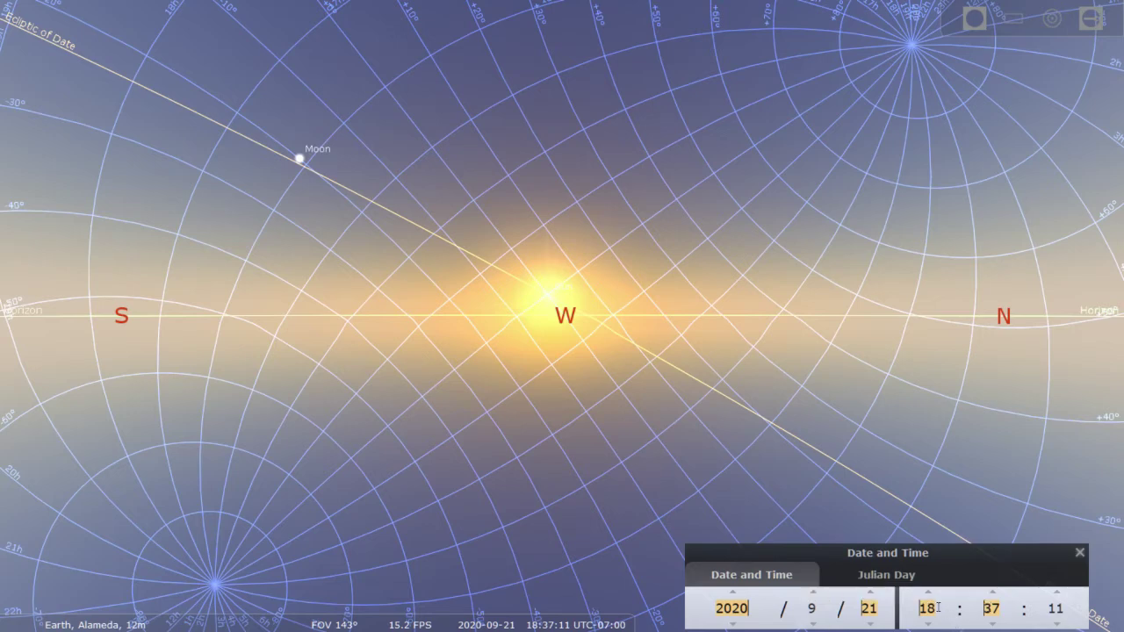
Set the clock back to 12:00:00 on 2020/9/21
scroll(929, 606, down, 7)
scroll(930, 606, up, 1)
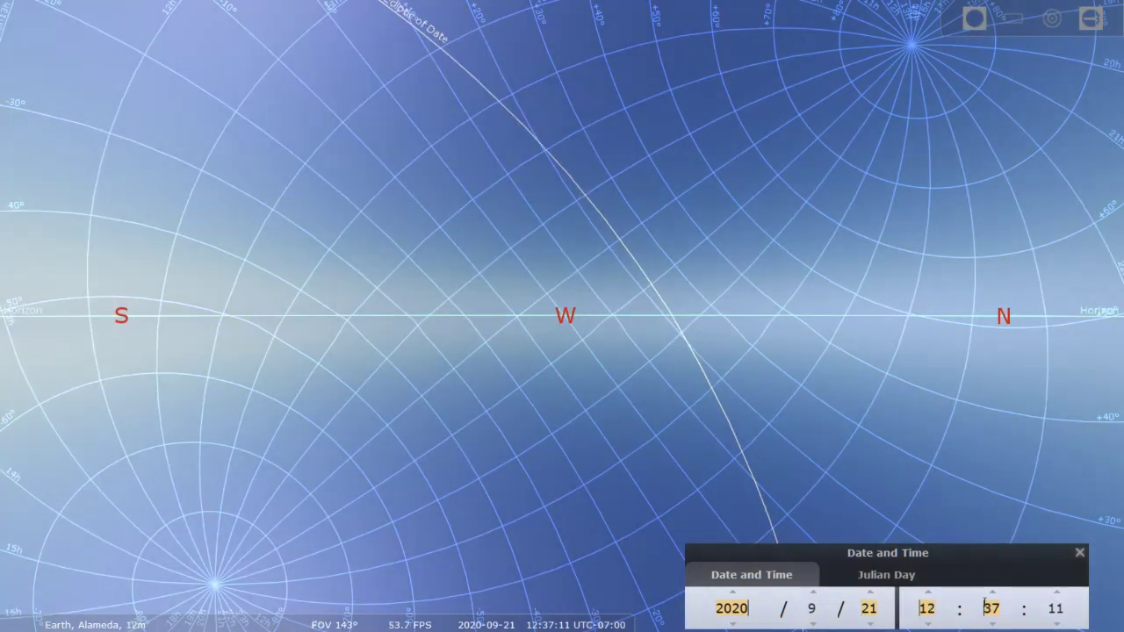
scroll(990, 608, down, 6)
scroll(990, 608, down, 20)
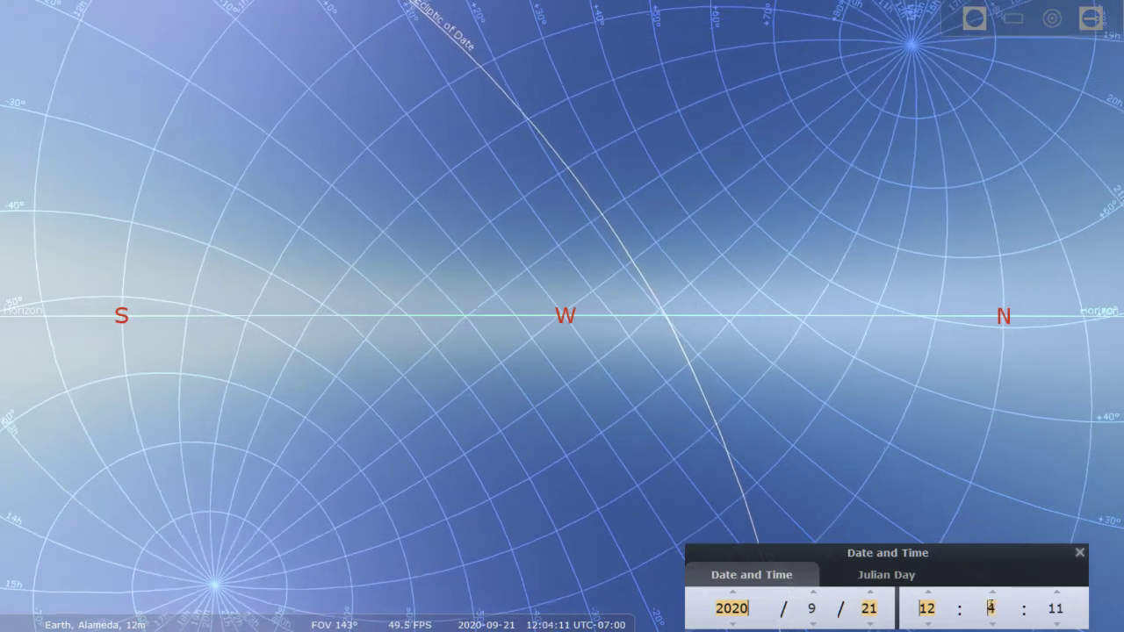
scroll(1040, 604, down, 11)
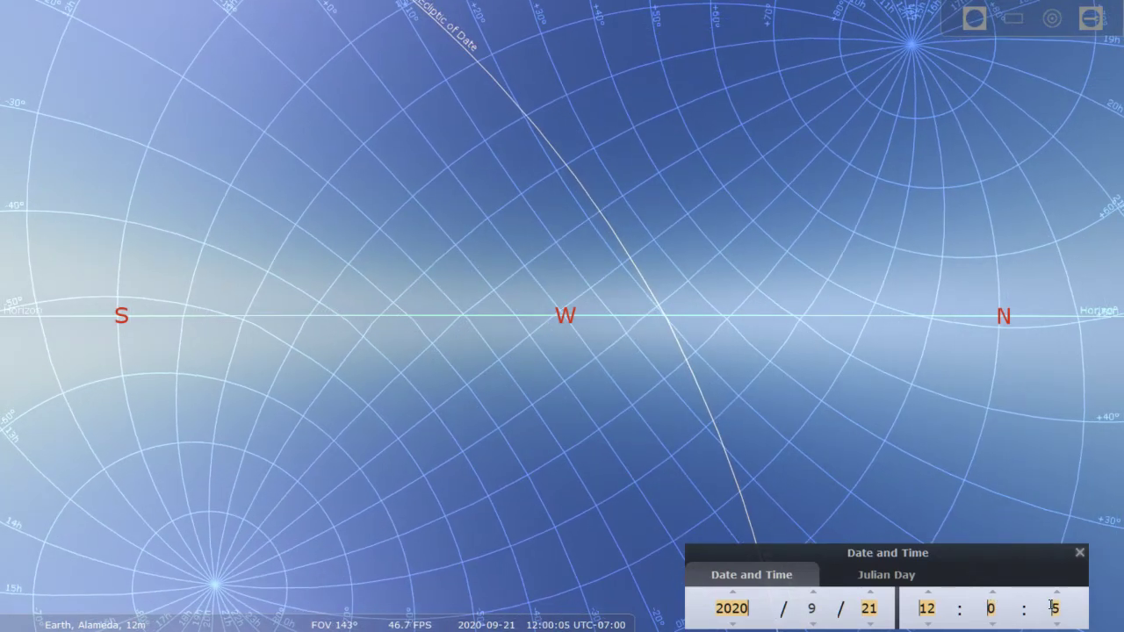
Run time fast to sunset on 2020/9/22 near 18:21, then restore normal rate
mouse_move(615, 619)
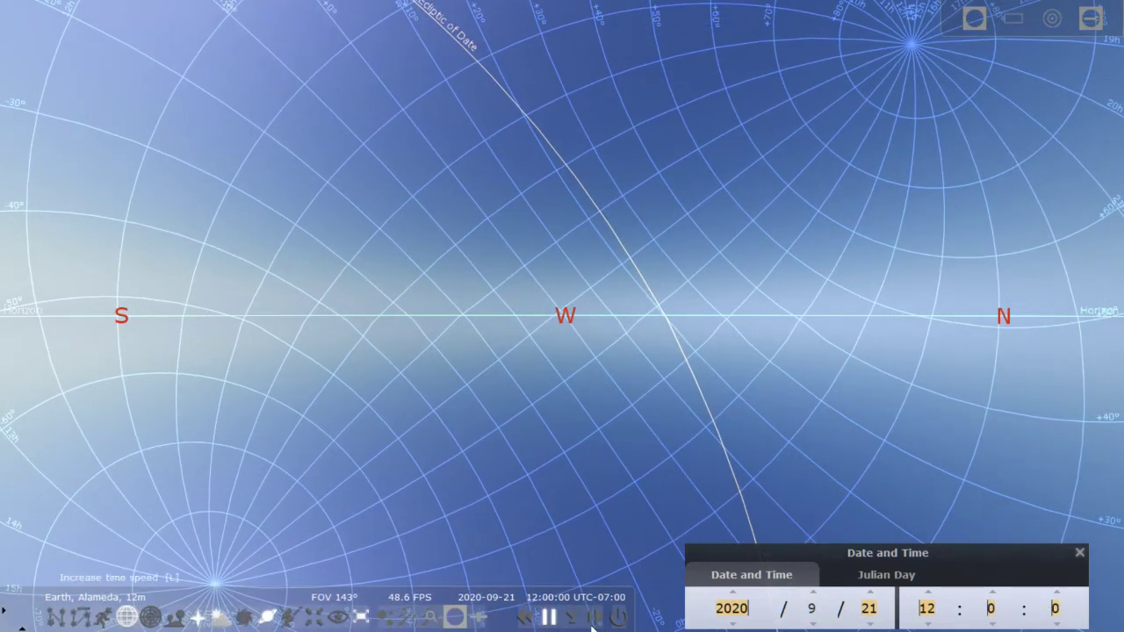
click(596, 619)
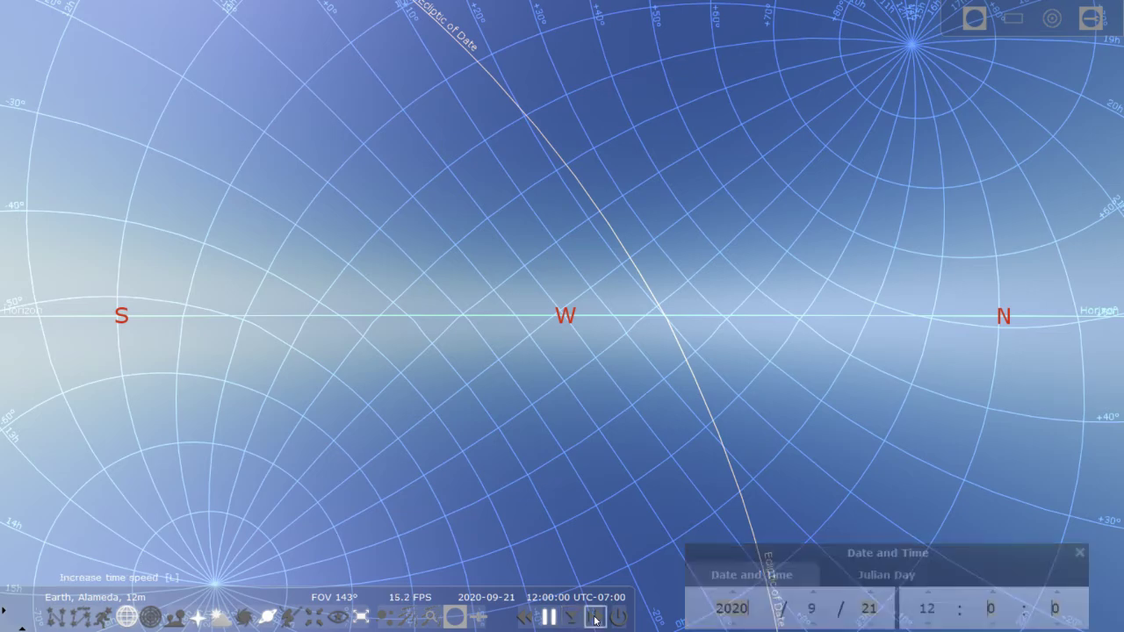
click(595, 620)
click(595, 619)
click(596, 619)
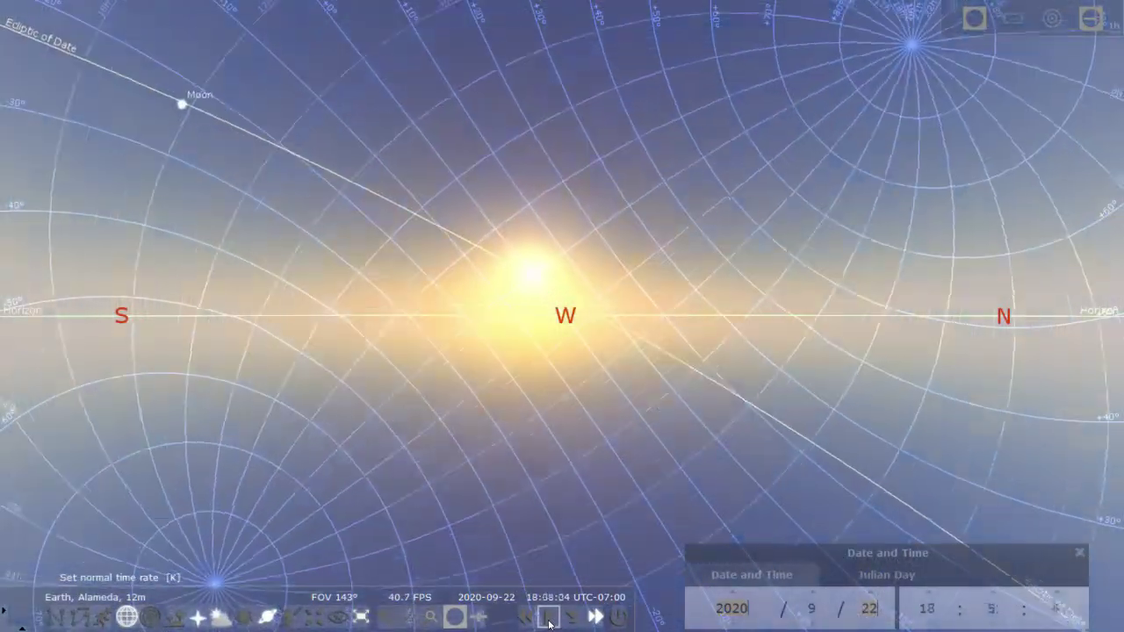
click(548, 618)
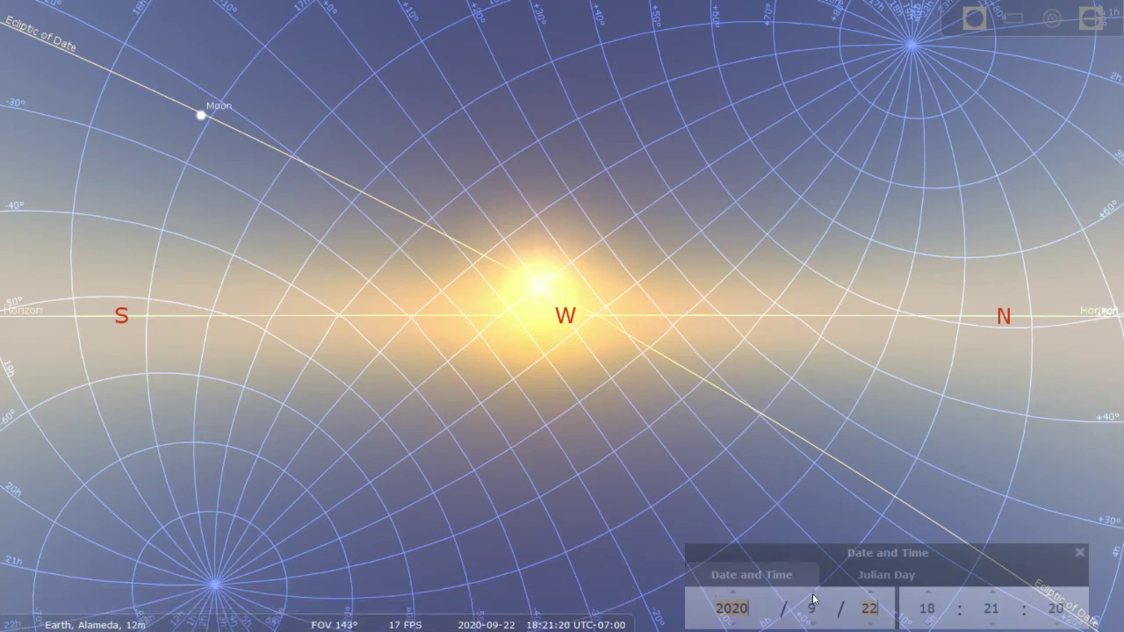
Advance to 2020/12/21 around 15:21 with the clock running, Sun well south of west
scroll(870, 607, up, 1)
scroll(868, 608, up, 20)
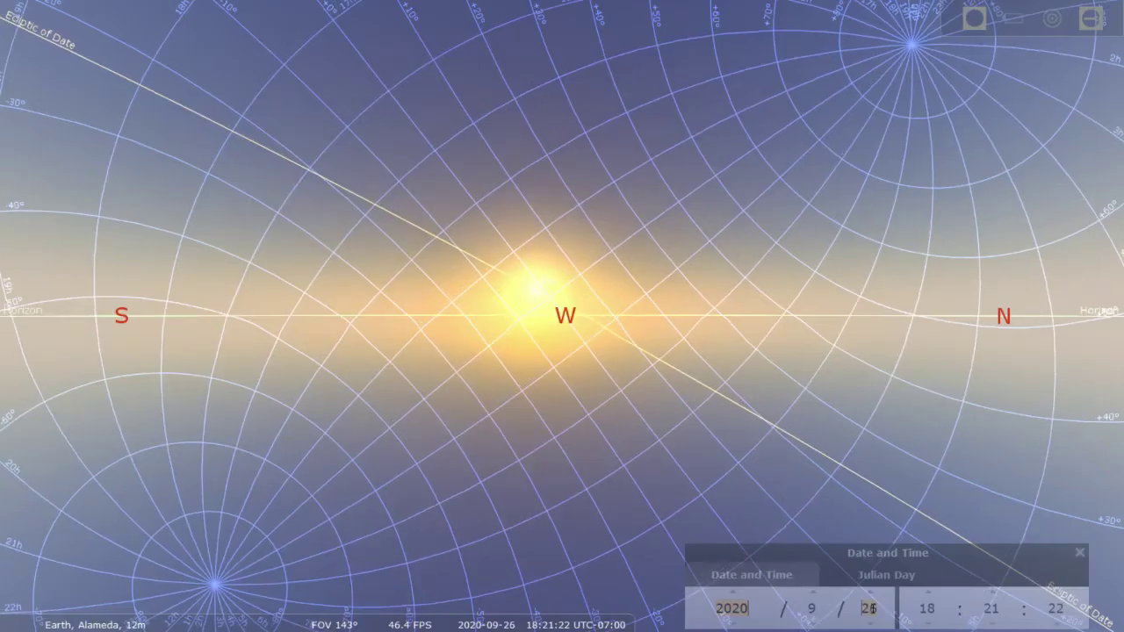
scroll(872, 607, up, 14)
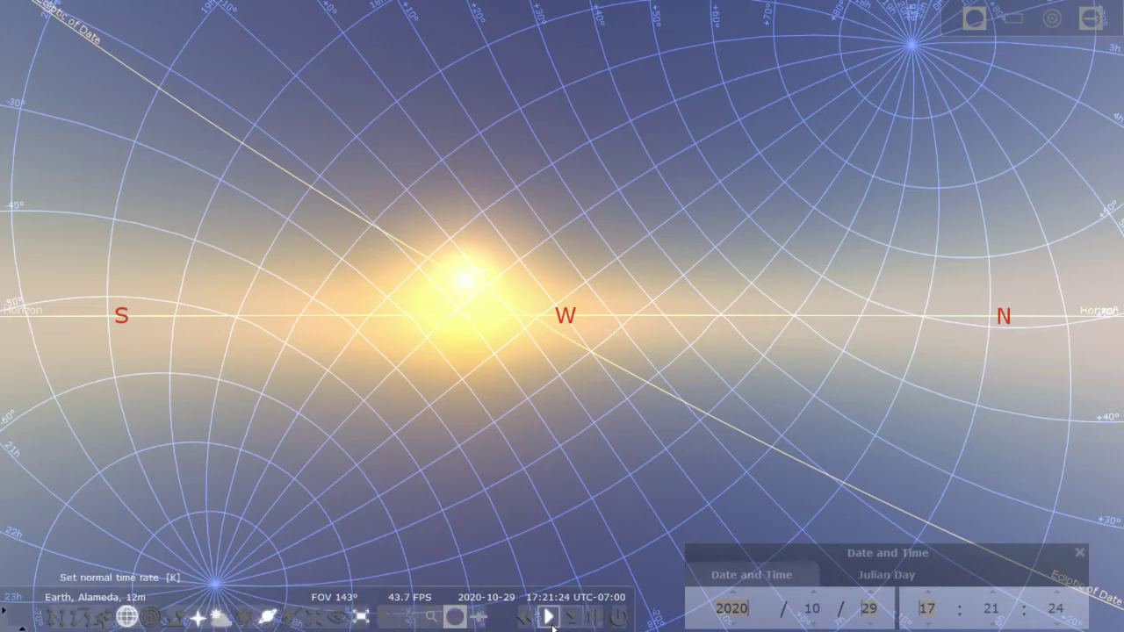
click(548, 616)
scroll(864, 609, down, 2)
scroll(865, 608, up, 18)
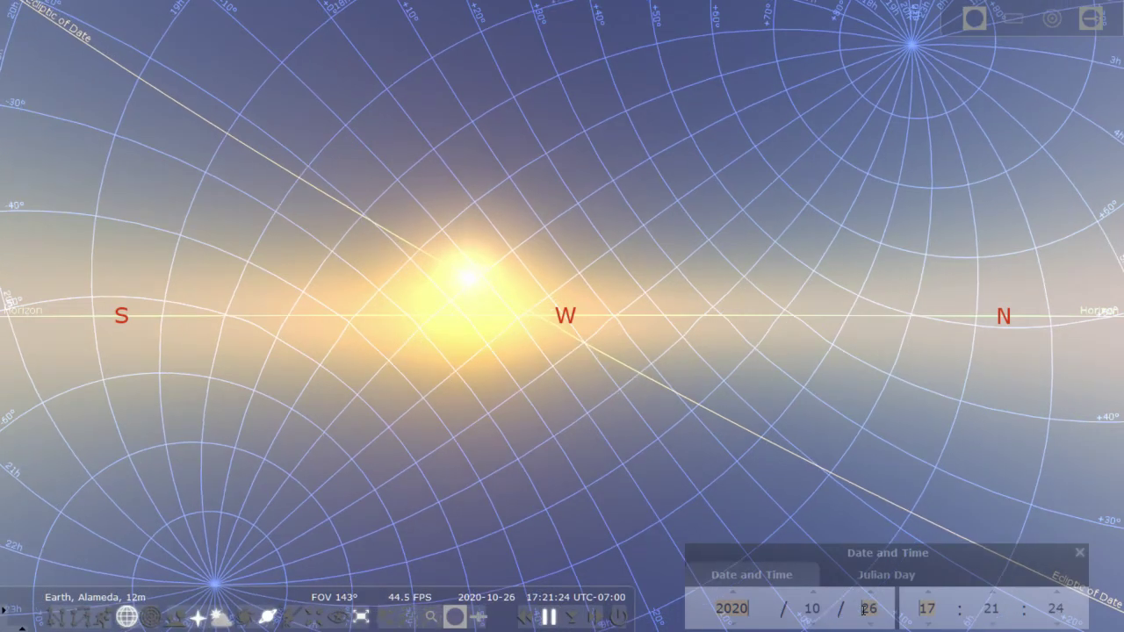
scroll(864, 610, up, 20)
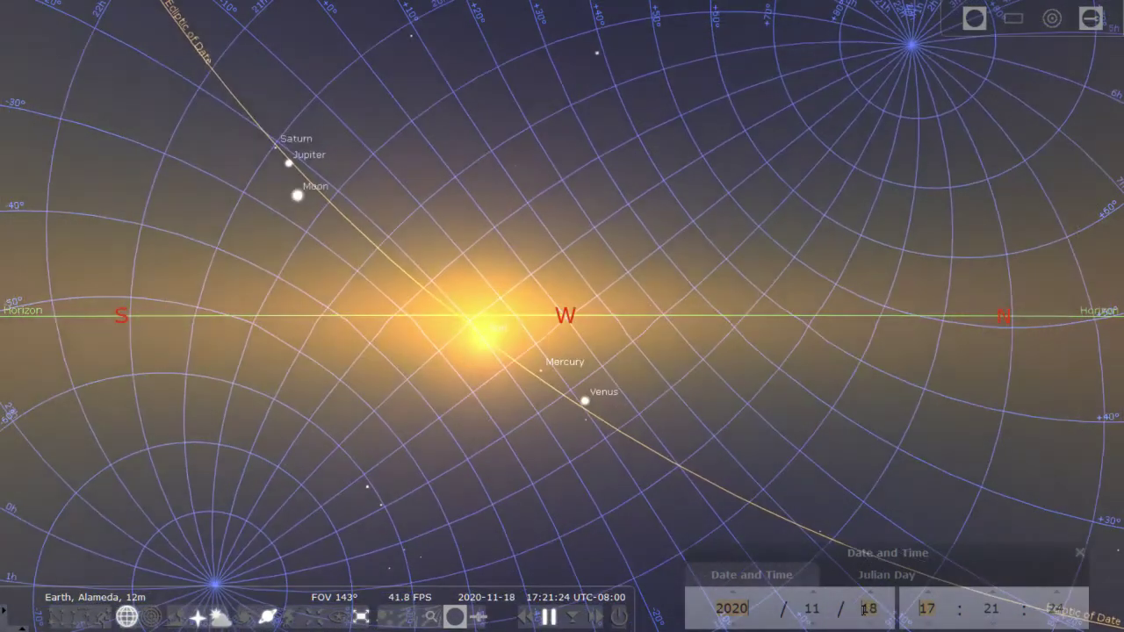
scroll(867, 608, up, 3)
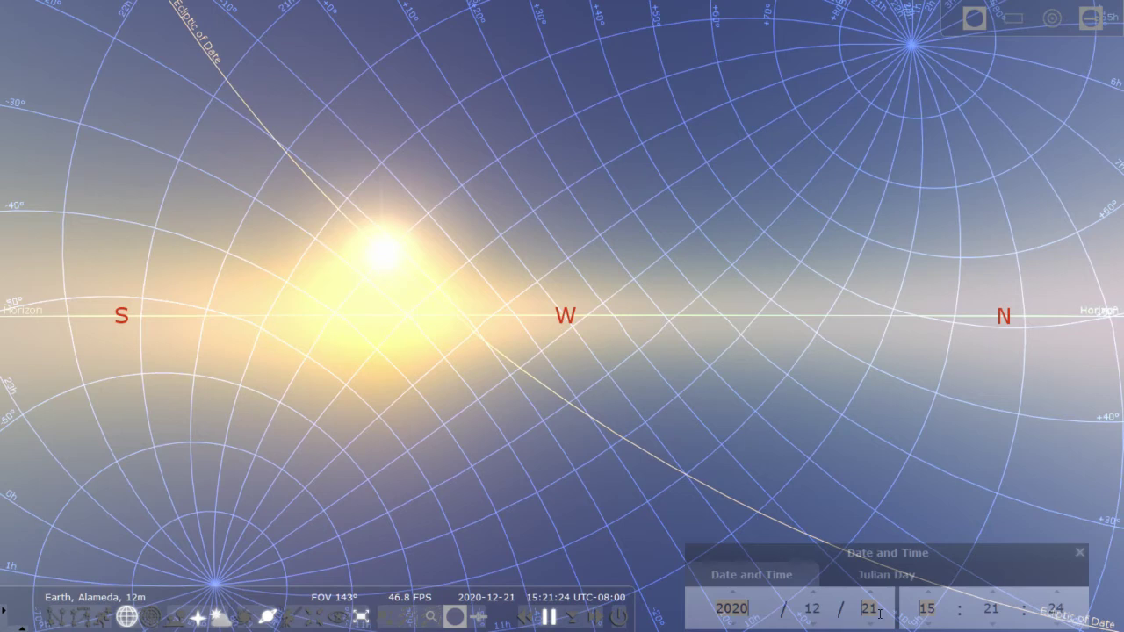
scroll(924, 609, up, 1)
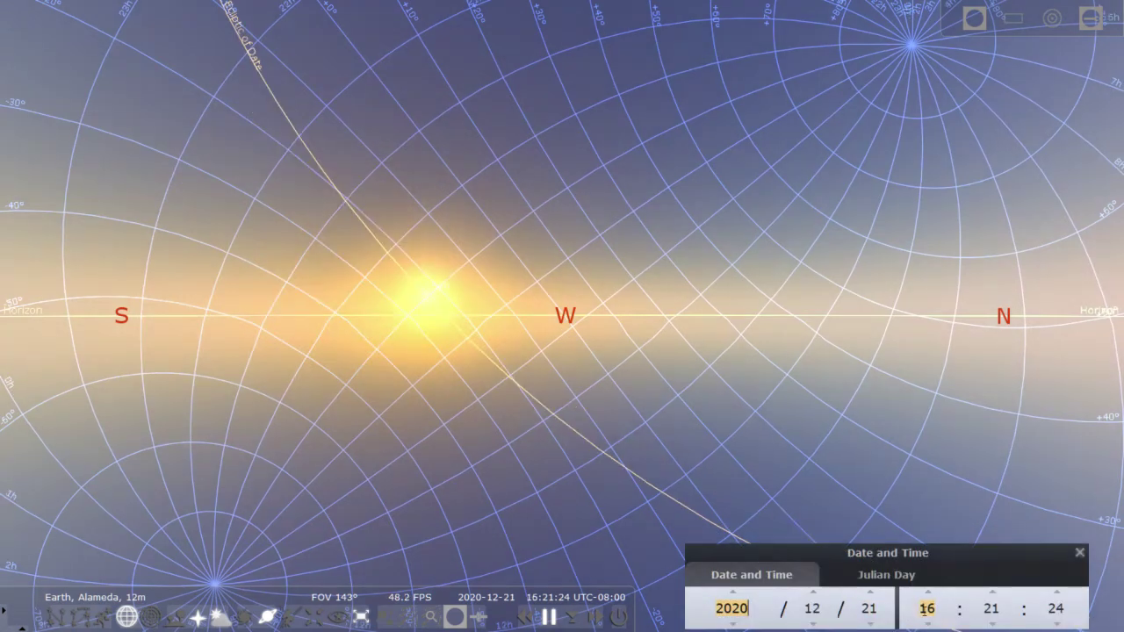